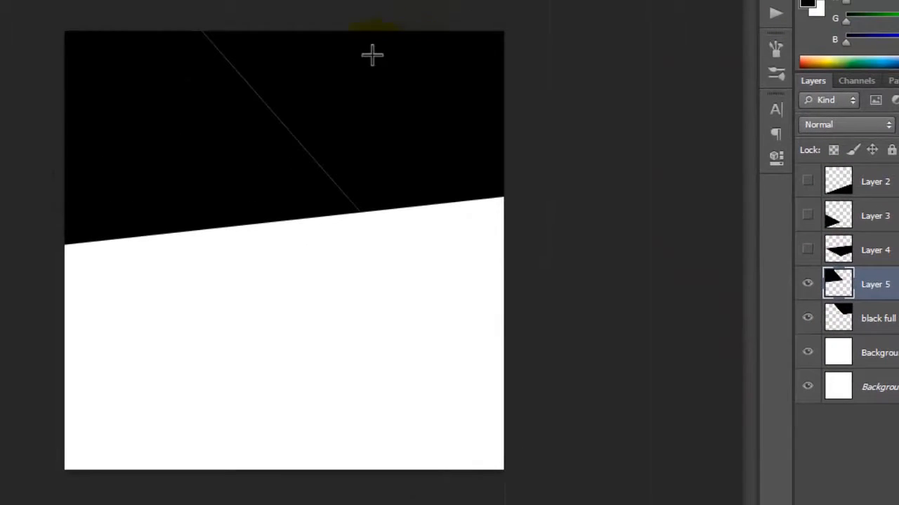
Bring up def12.png to examine the example collage layout, and minimize it again
mouse_move(133, 504)
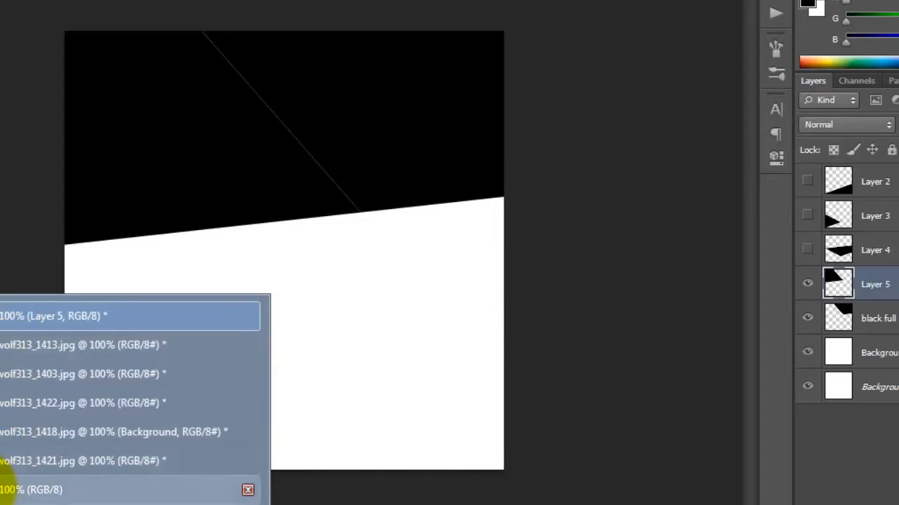
click(10, 490)
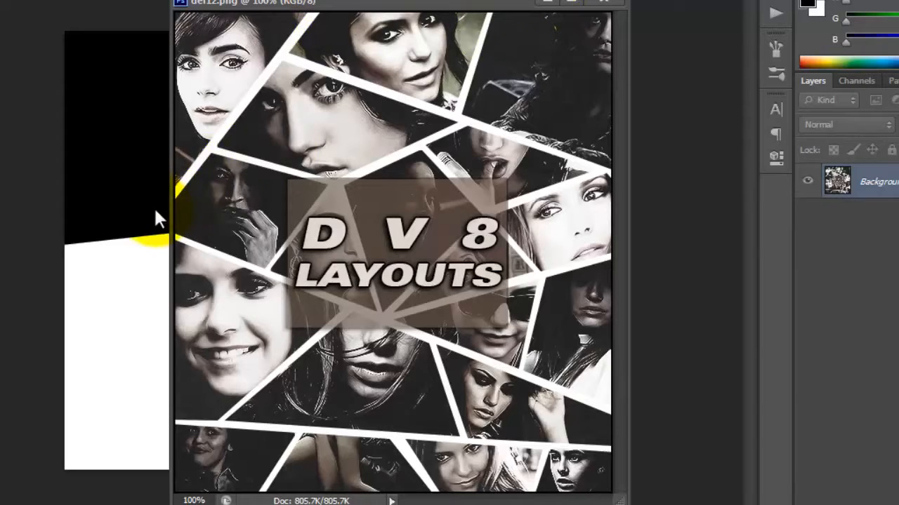
click(546, 4)
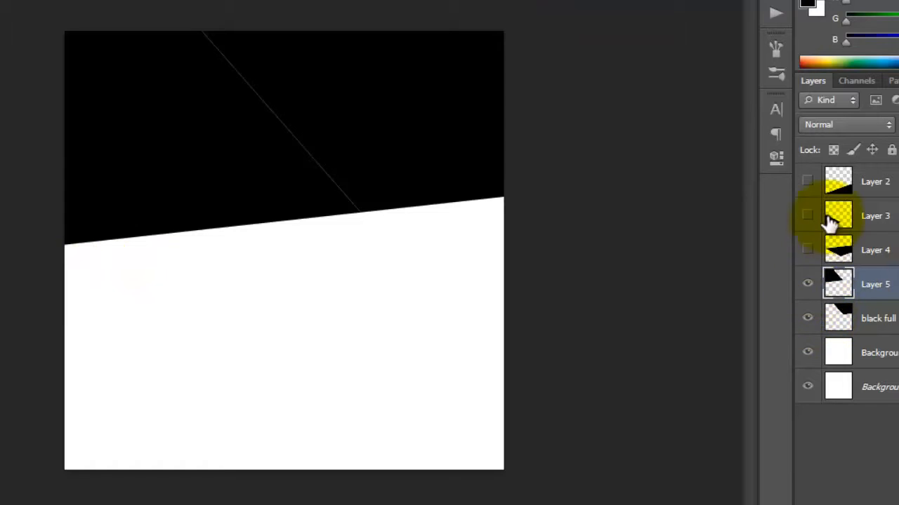
Make Layer 4, Layer 3 and Layer 2 visible again
click(807, 249)
click(807, 216)
click(808, 181)
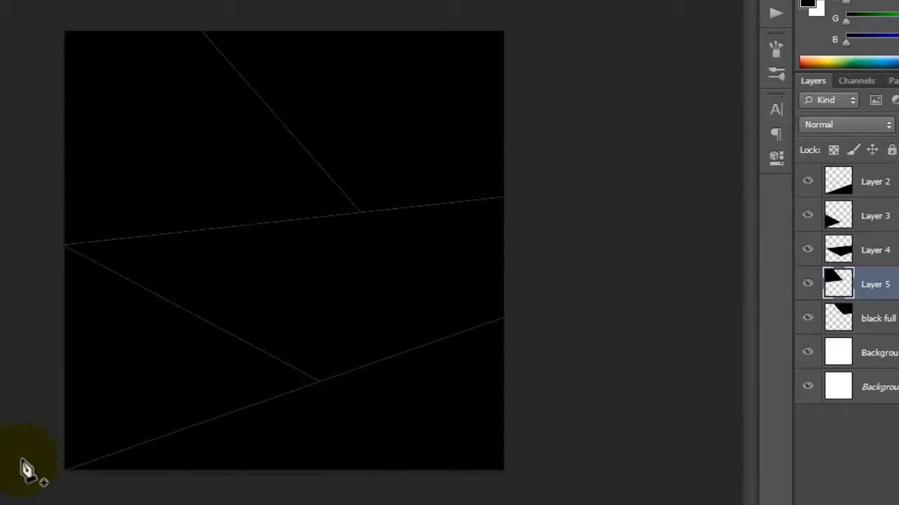
Outline a thin strip along Layer 2's slanted upper edge with the Pen tool, convert it to a selection, delete it from Layer 2 and deselect
click(80, 473)
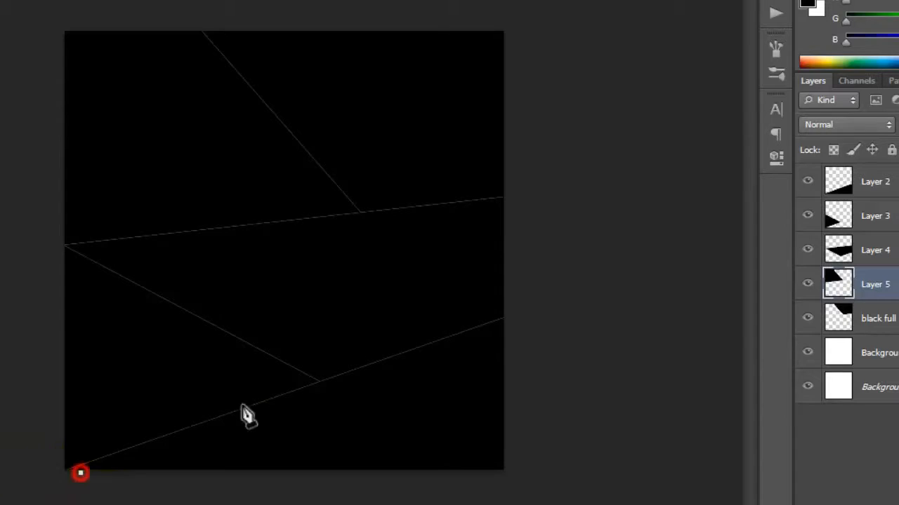
click(507, 324)
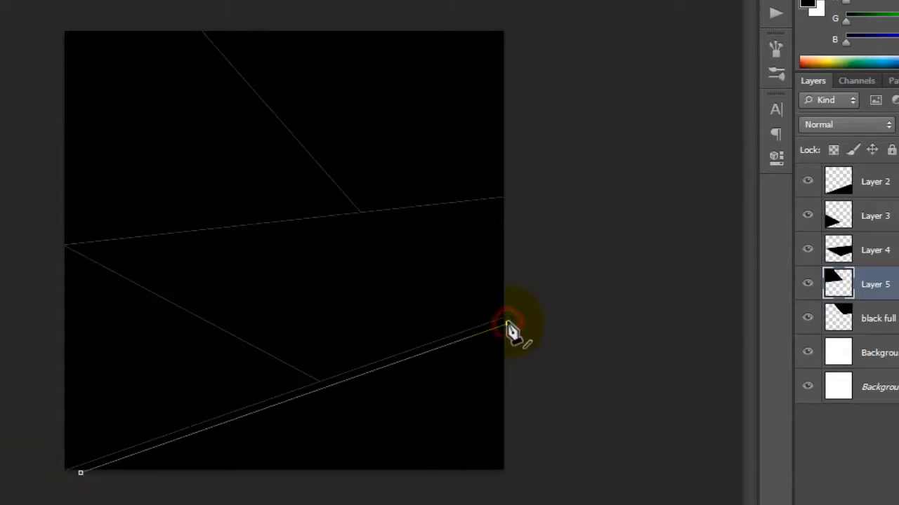
click(23, 455)
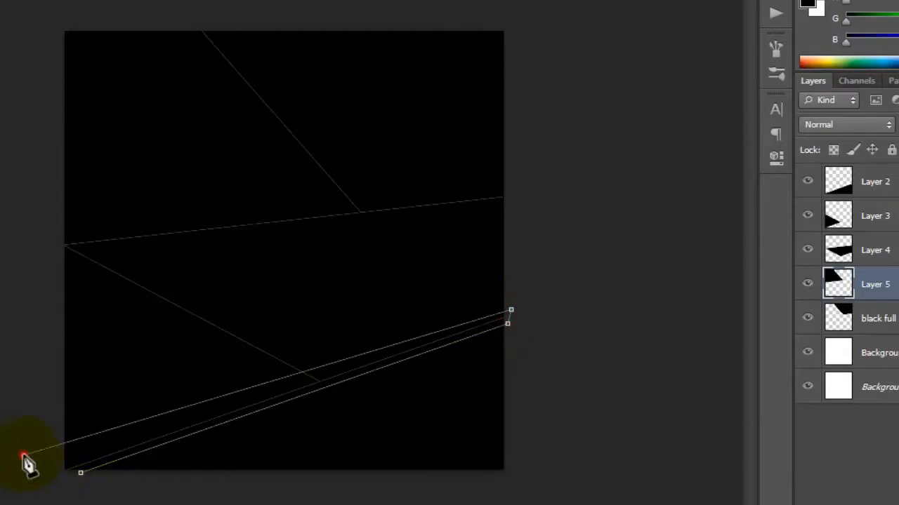
click(80, 475)
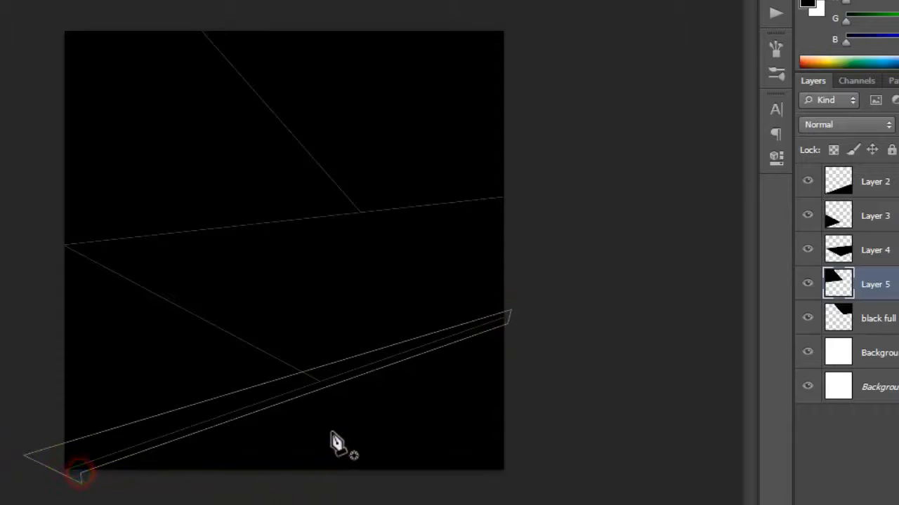
key(ctrl+Return)
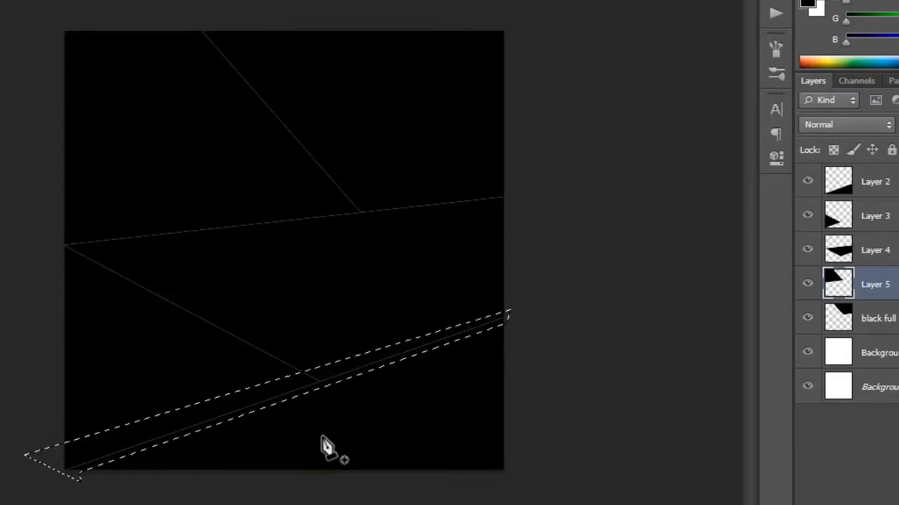
click(888, 194)
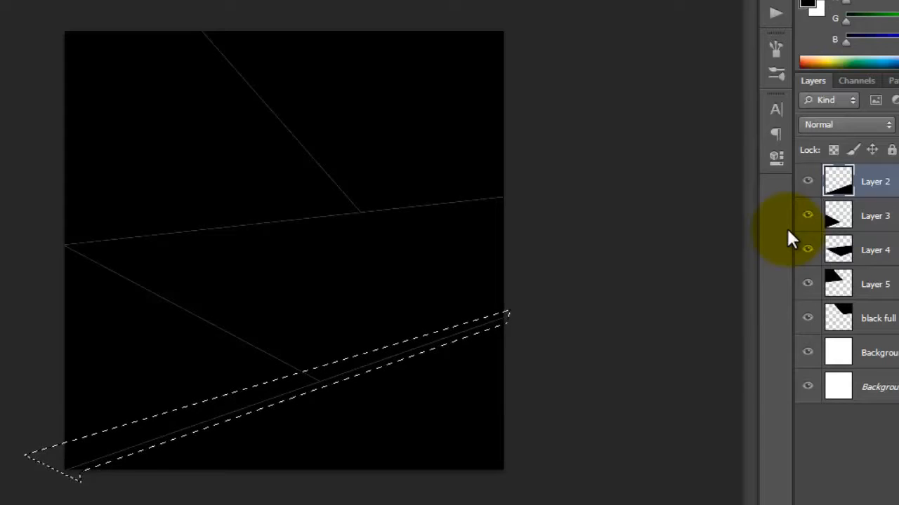
key(ctrl+BackSpace)
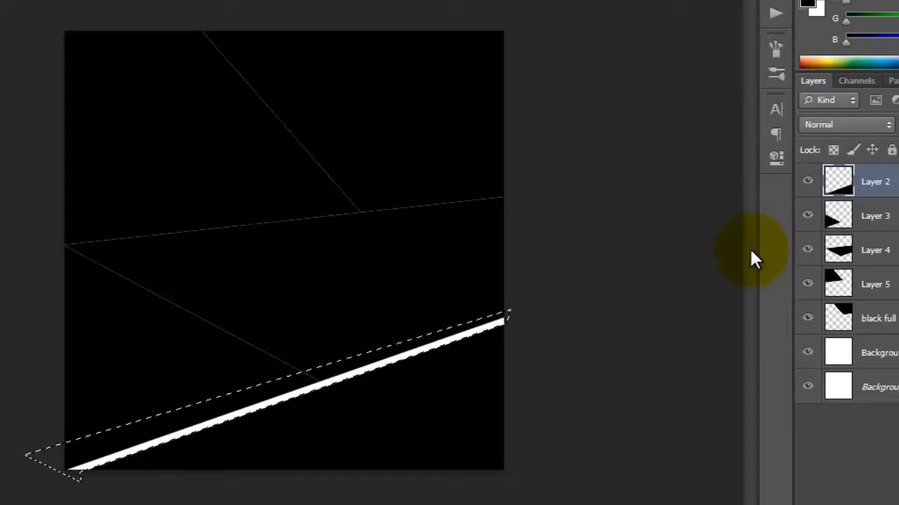
key(ctrl+d)
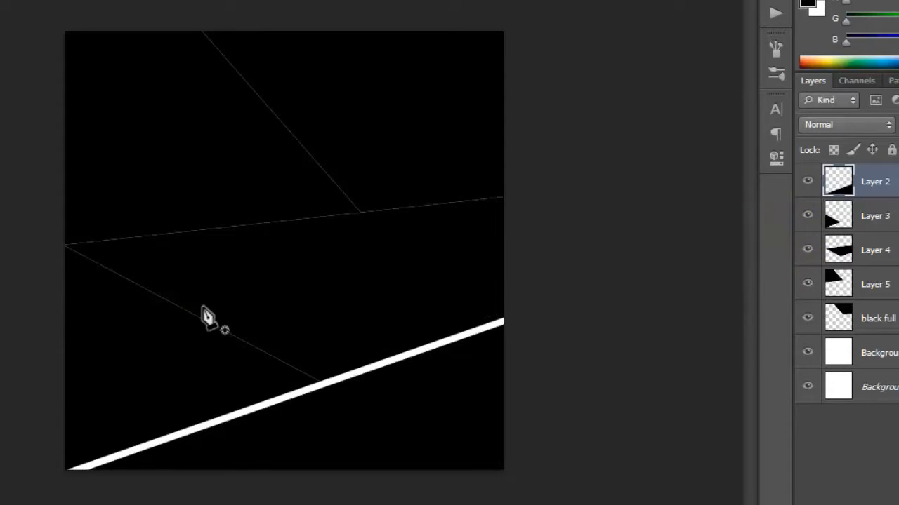
On Layer 3, delete a thin strip along the panel's upper diagonal edge, selected from a closed Pen path, and deselect
click(882, 219)
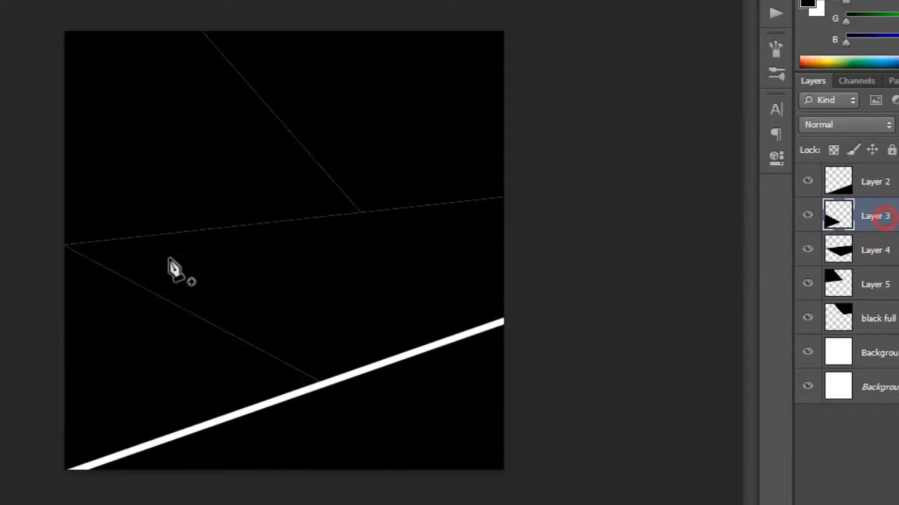
click(60, 253)
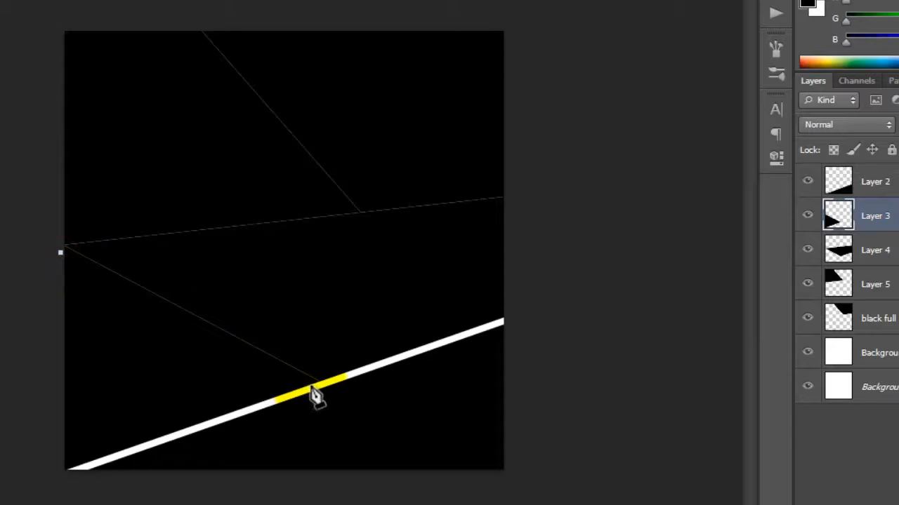
click(336, 375)
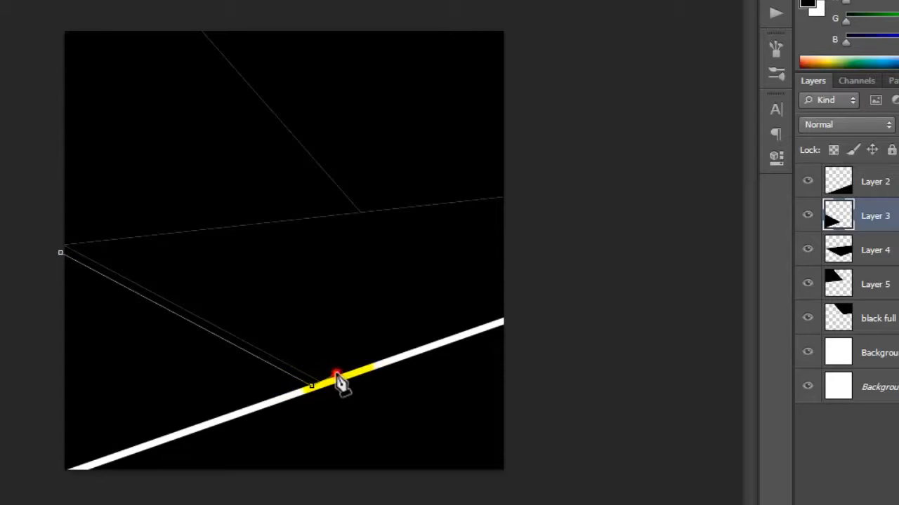
click(154, 269)
click(68, 220)
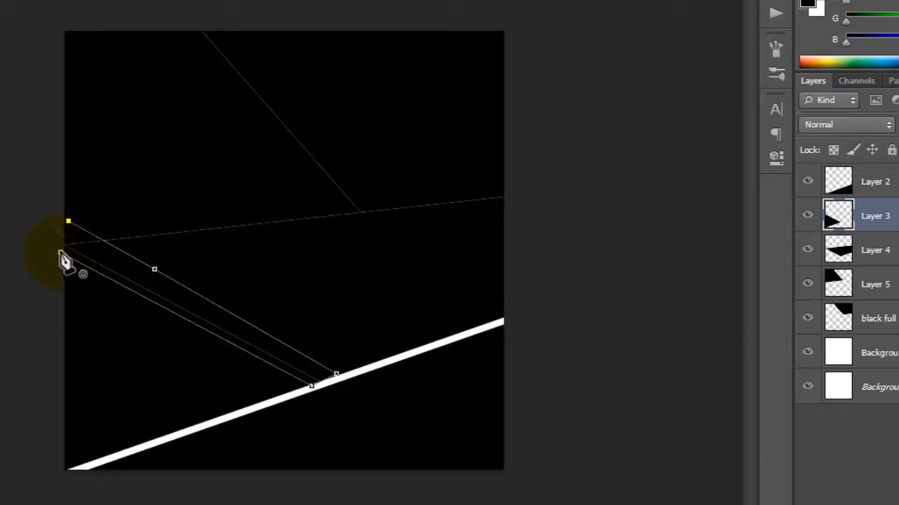
click(60, 251)
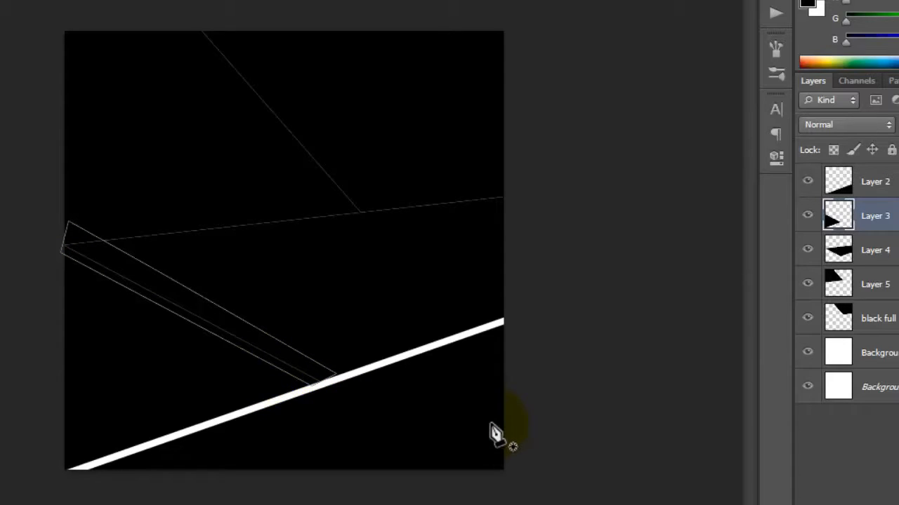
key(ctrl+Return)
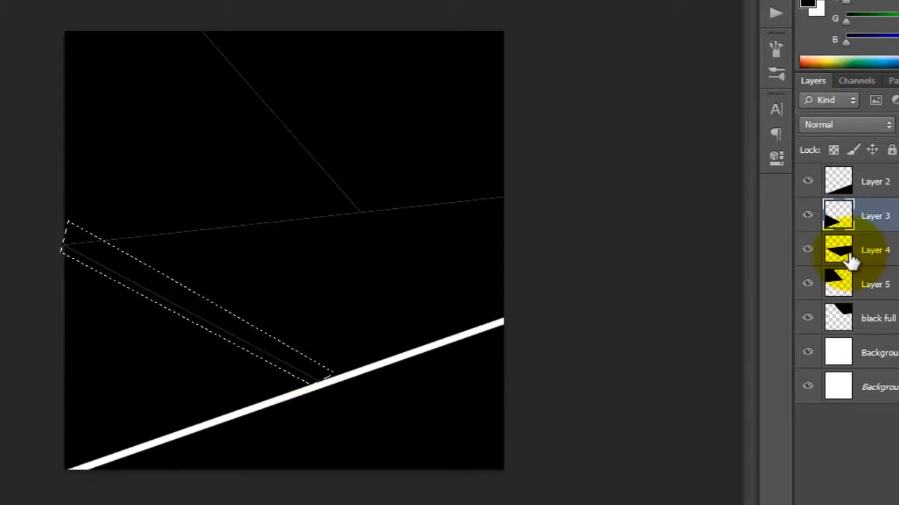
key(ctrl+BackSpace)
key(ctrl+d)
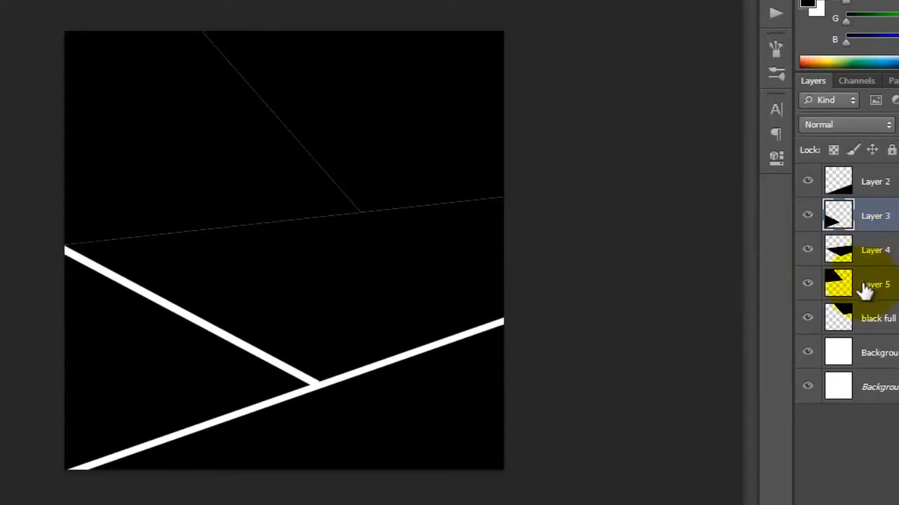
On Layer 4, delete a thin strip along the panel's full-width upper edge, selected from a closed Pen path, and deselect
click(865, 258)
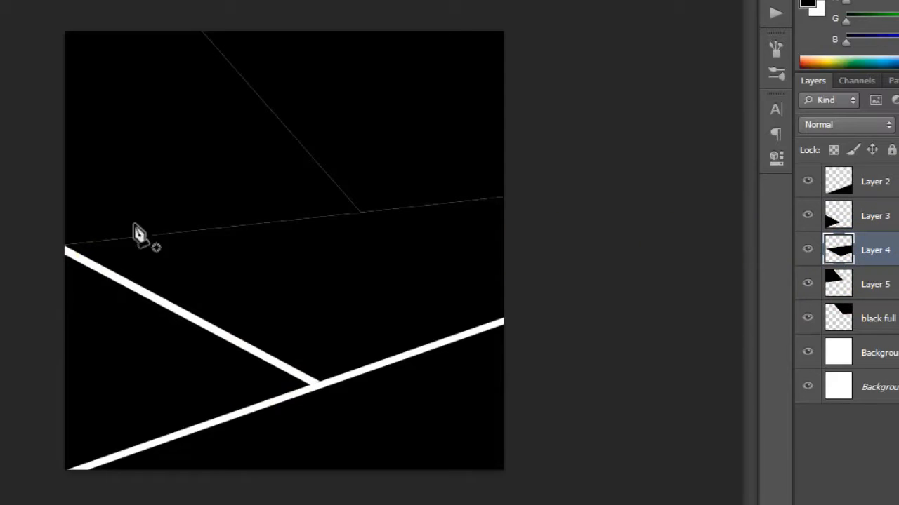
click(68, 251)
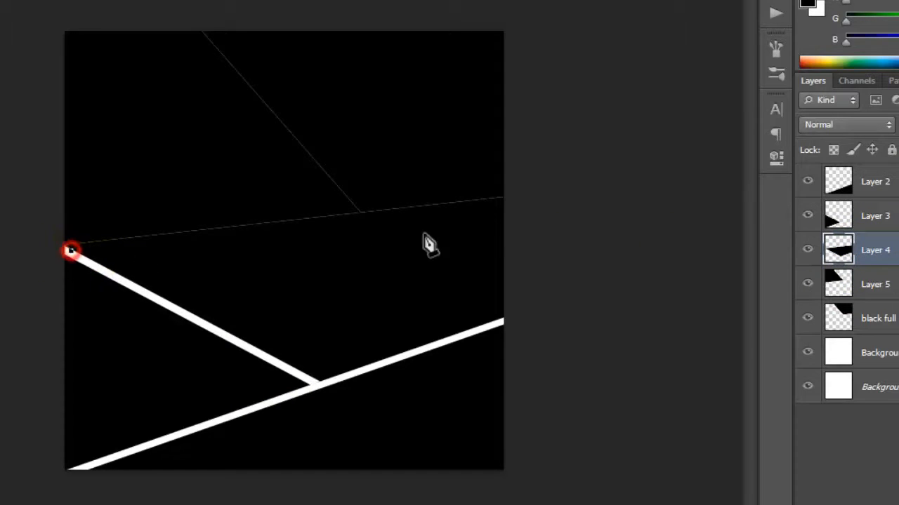
click(506, 205)
click(517, 189)
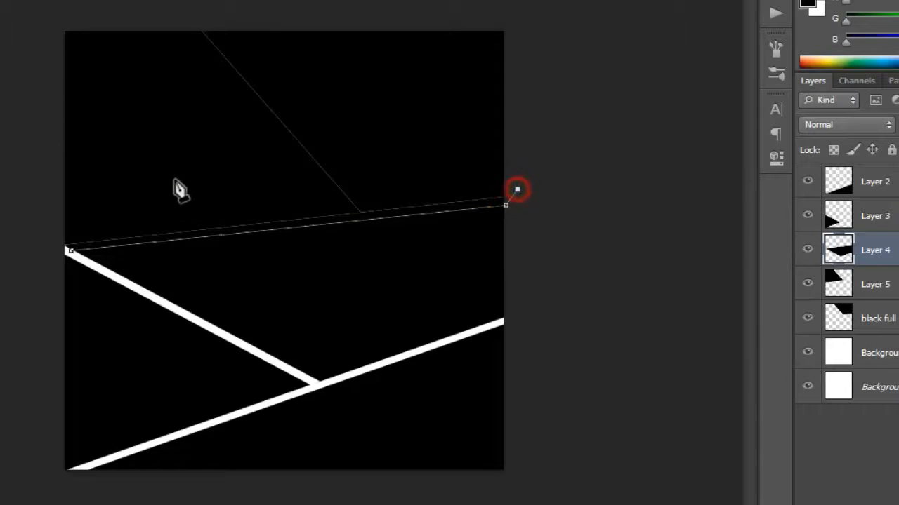
click(175, 180)
click(68, 252)
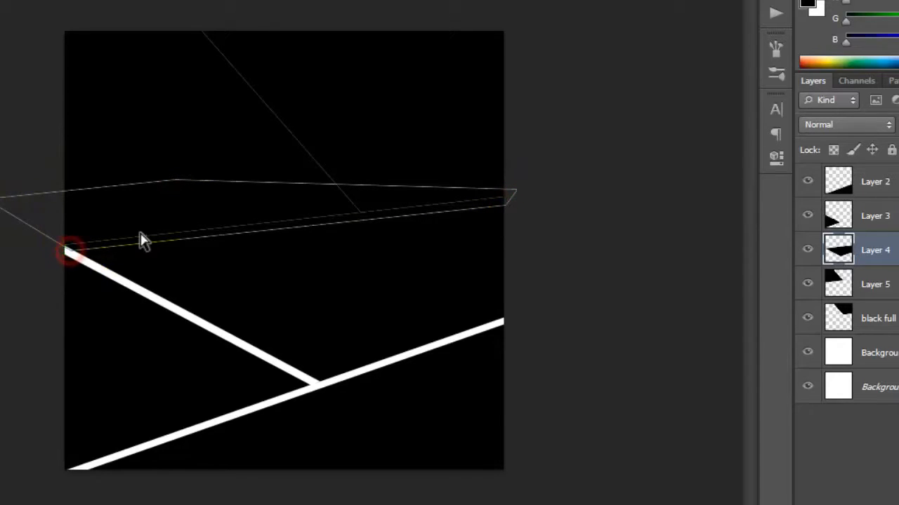
key(ctrl+Return)
key(g)
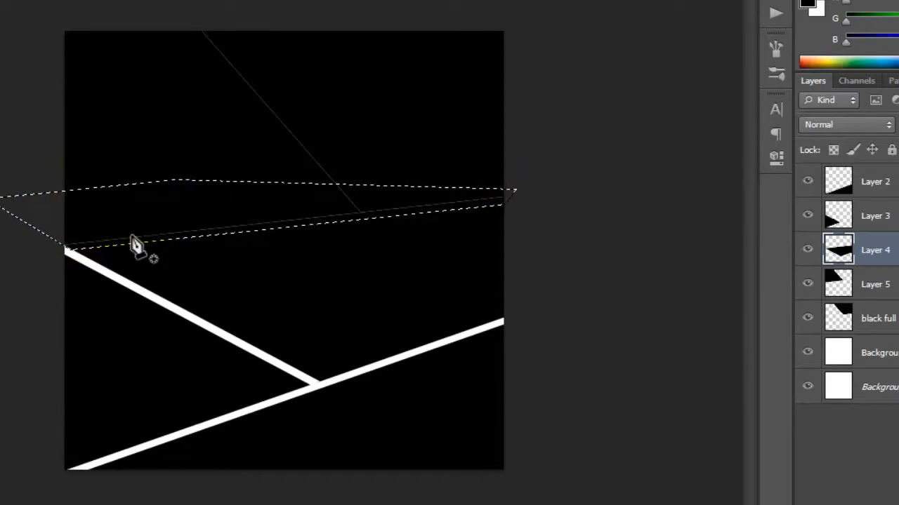
click(136, 245)
key(ctrl+d)
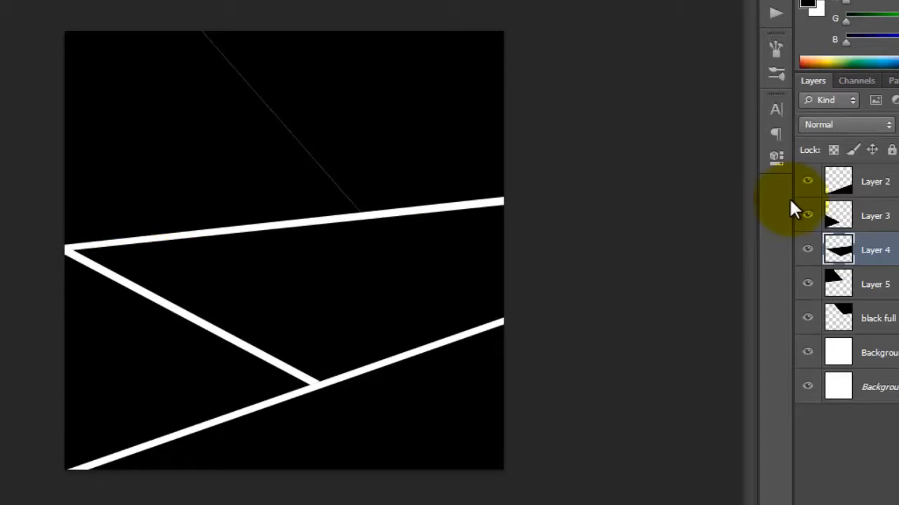
On Layer 5, delete a thin strip along the diagonal edge bordering the black full panel, selected from a closed Pen path, and deselect
click(875, 284)
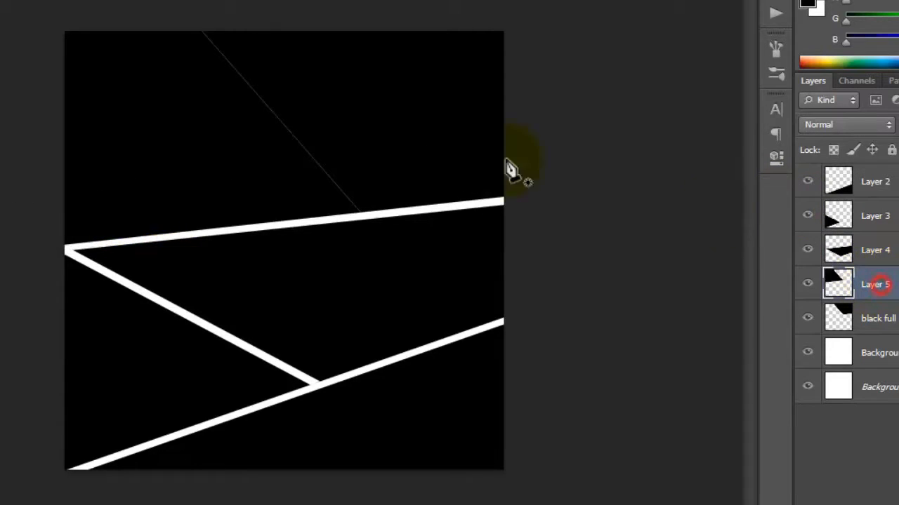
click(190, 30)
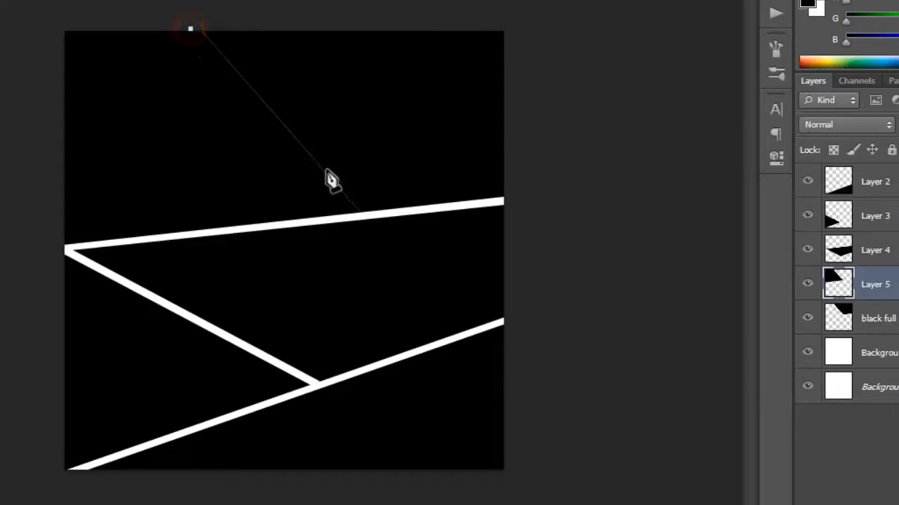
click(352, 215)
click(370, 190)
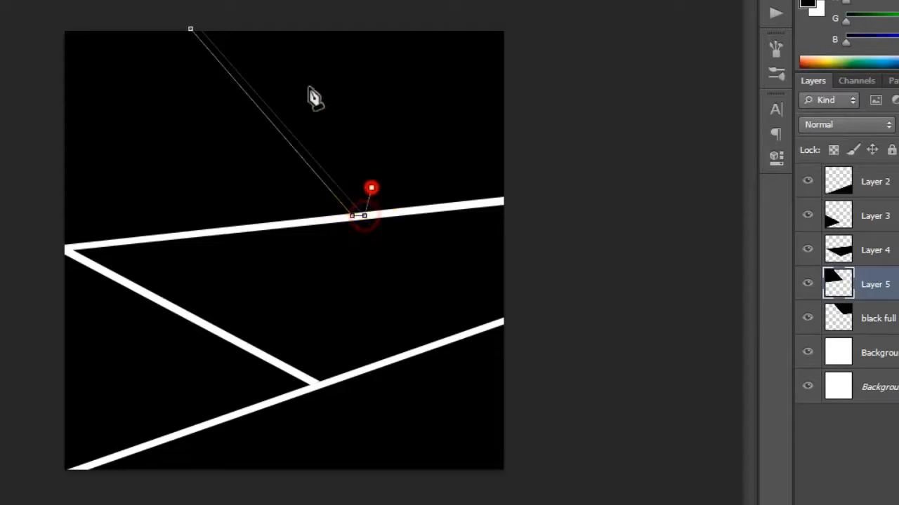
click(287, 64)
click(225, 8)
click(191, 29)
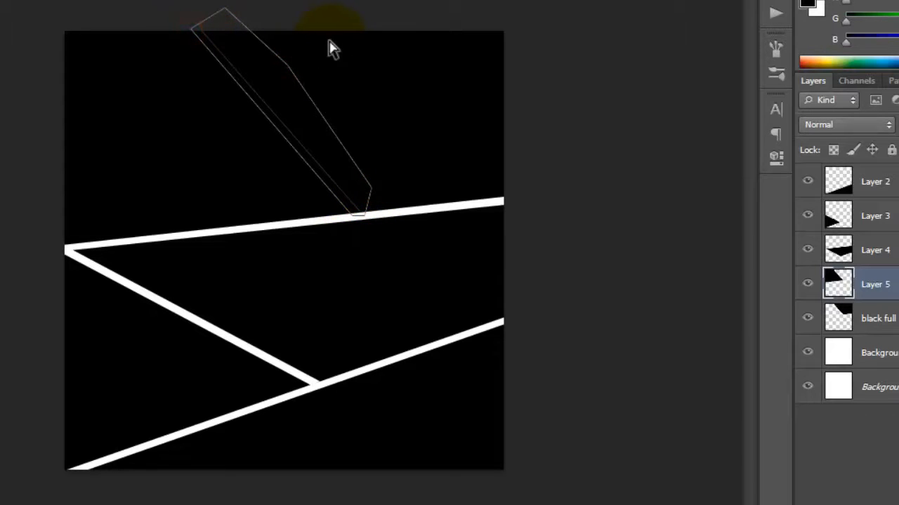
key(ctrl+Return)
key(ctrl+BackSpace)
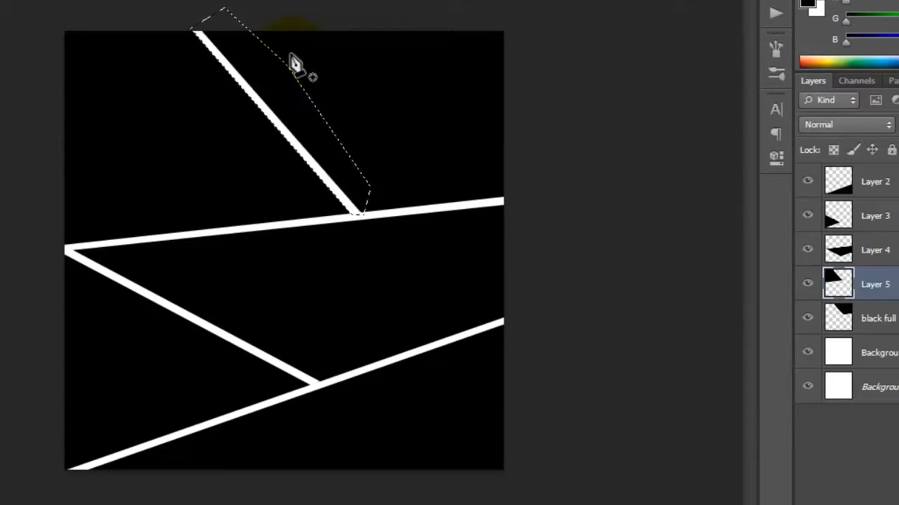
key(ctrl+d)
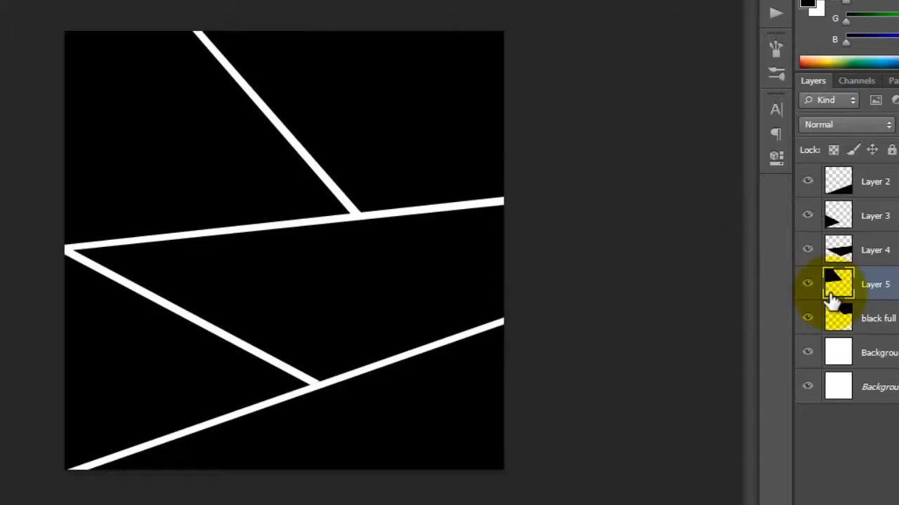
Select the Background copy 2 layer, bring up normal_teenwolf313_1421.jpg, activate the Move tool and dock the Untitled-1 collage as a tab
click(867, 358)
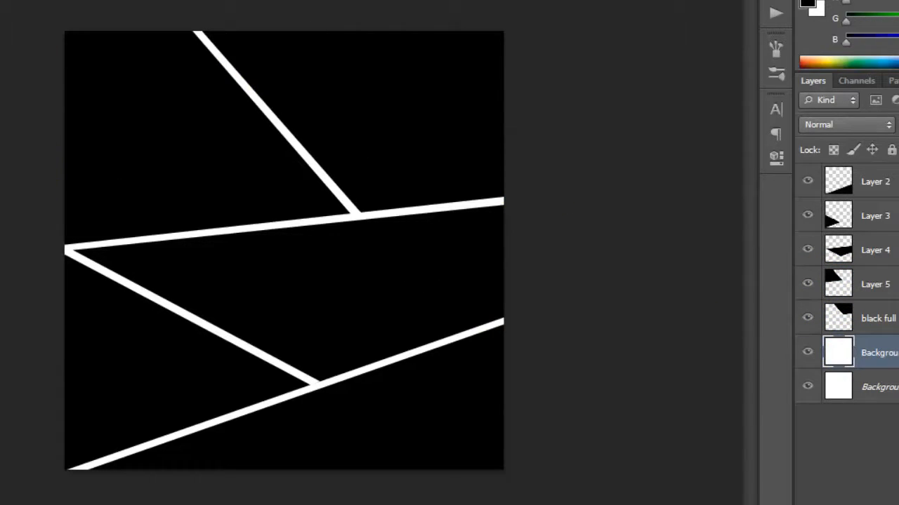
drag(40, 15, 515, 89)
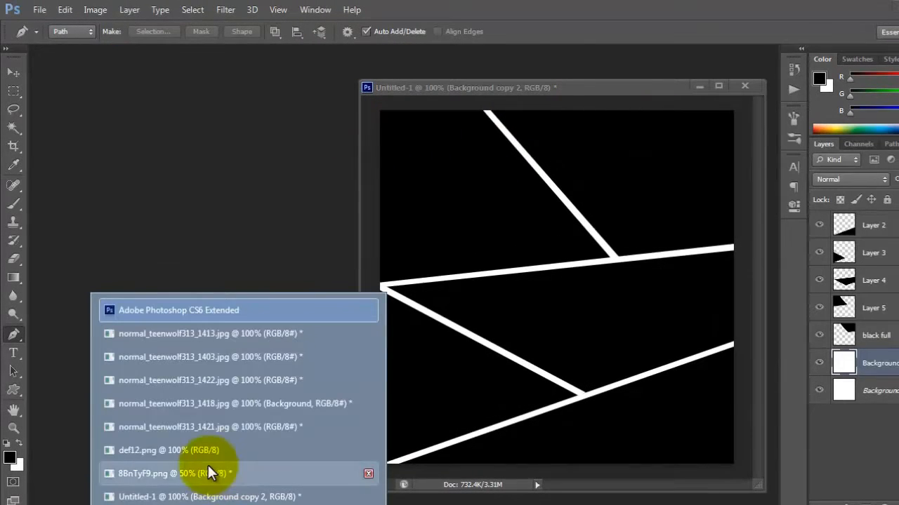
click(172, 428)
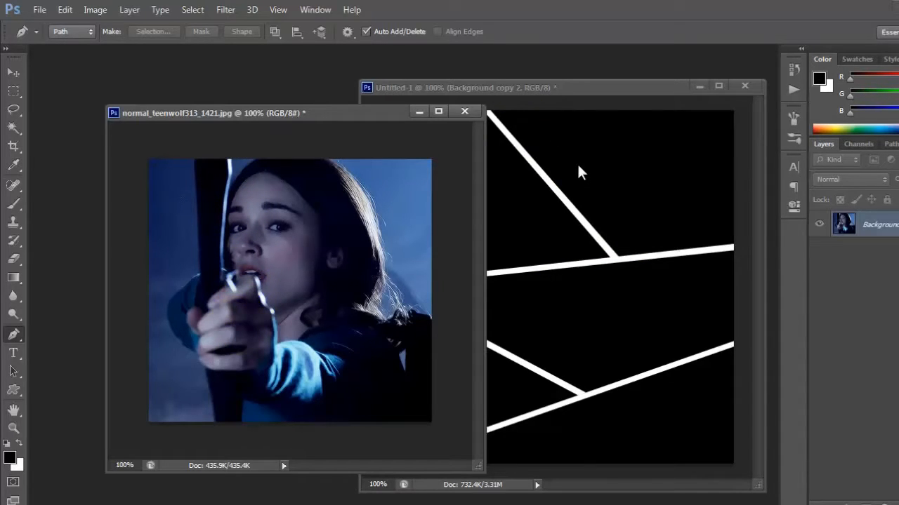
click(15, 76)
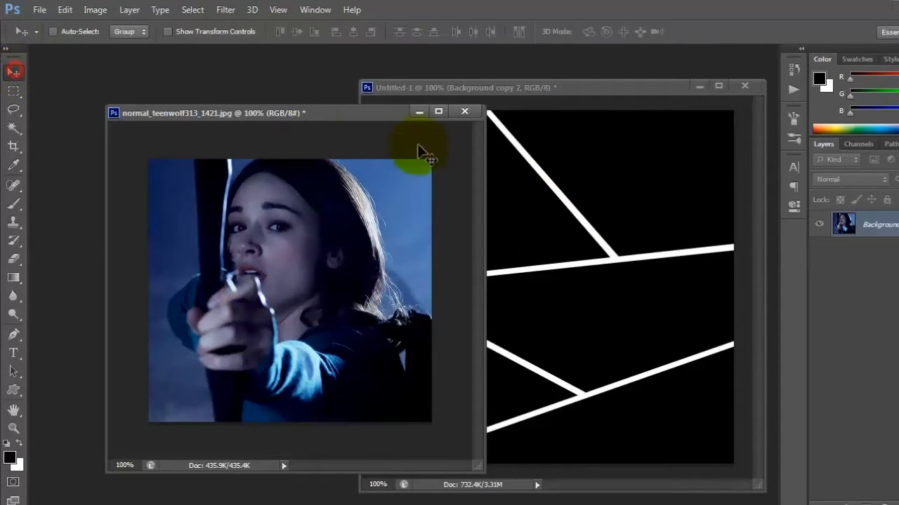
drag(469, 86, 311, 50)
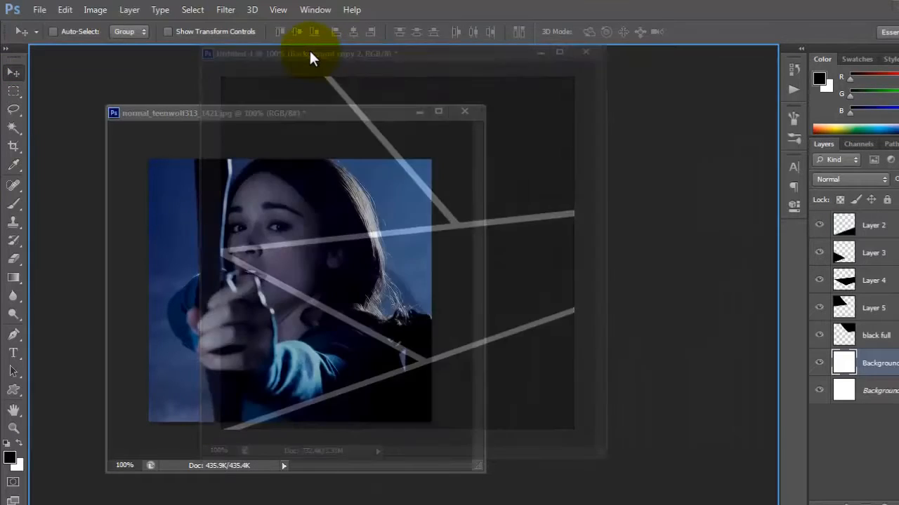
Shrink the floating normal_teenwolf313_1421.jpg window and park it beside the collage canvas
drag(356, 115, 340, 147)
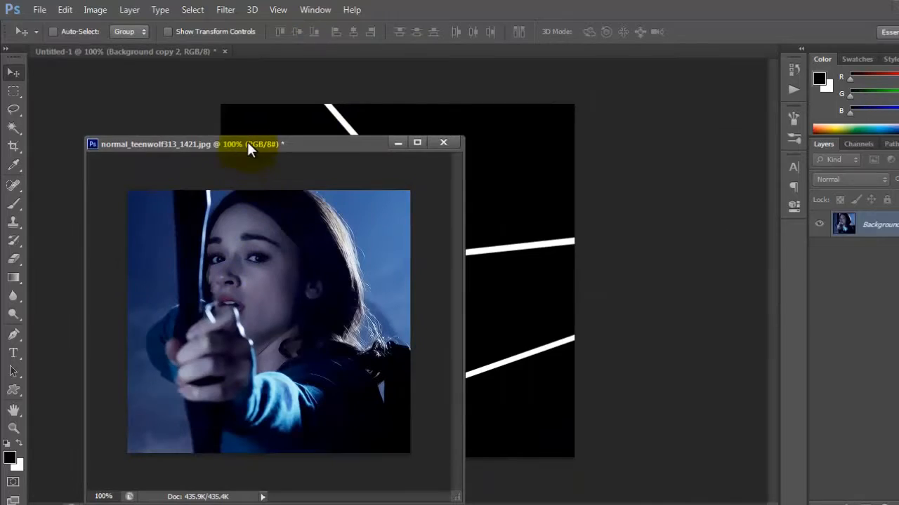
drag(248, 144, 583, 135)
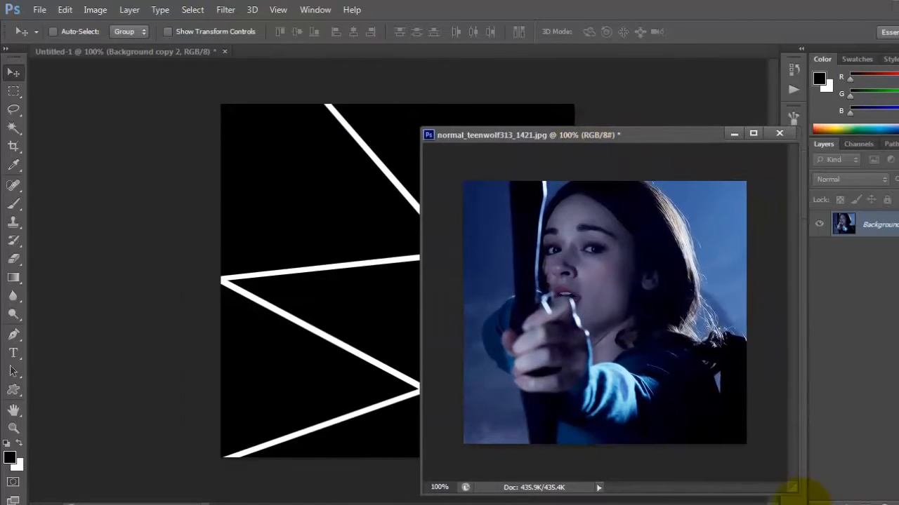
drag(792, 486, 733, 474)
drag(537, 134, 680, 154)
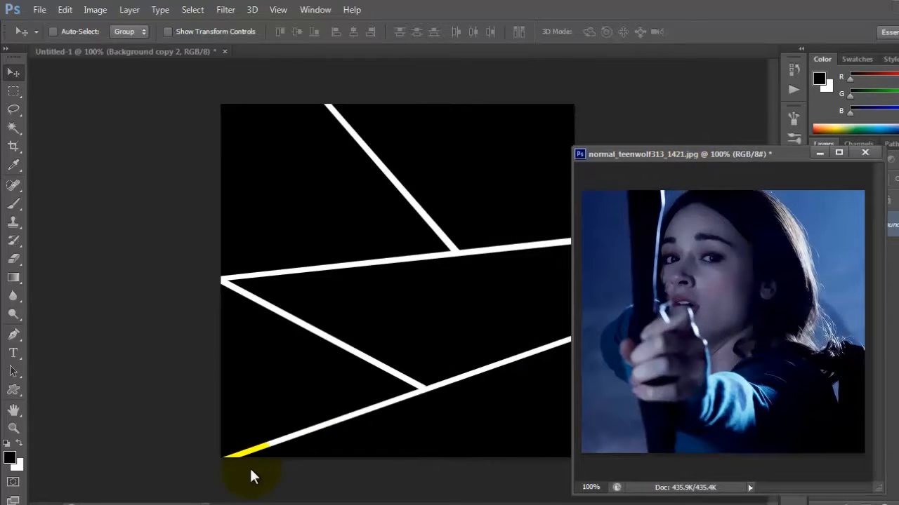
Bring up the photos numbered 1413, 1403, 1422 and 1418, and minimize every photo window except normal_teenwolf313_1418.jpg
mouse_move(239, 504)
click(160, 358)
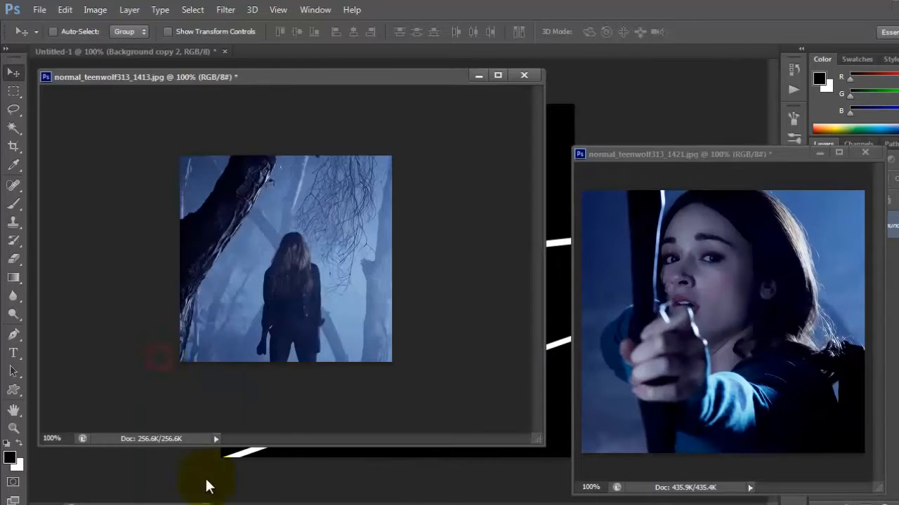
click(215, 409)
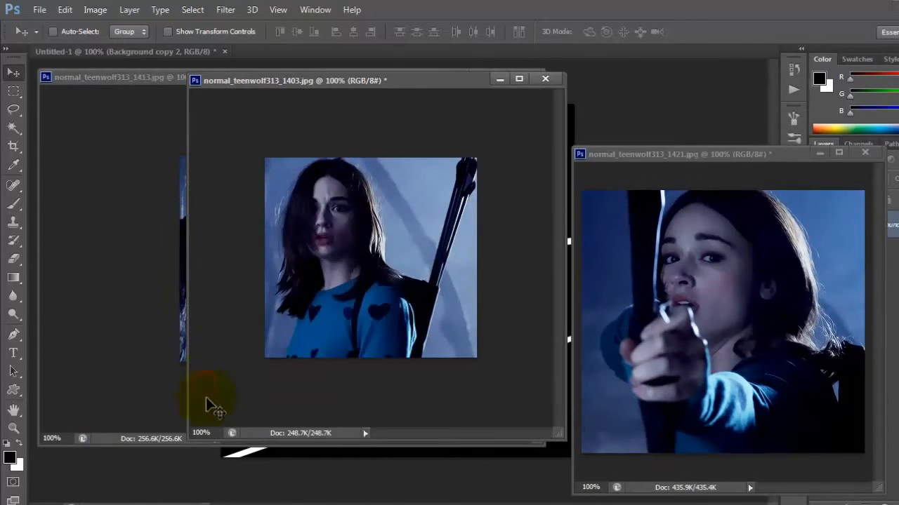
click(225, 405)
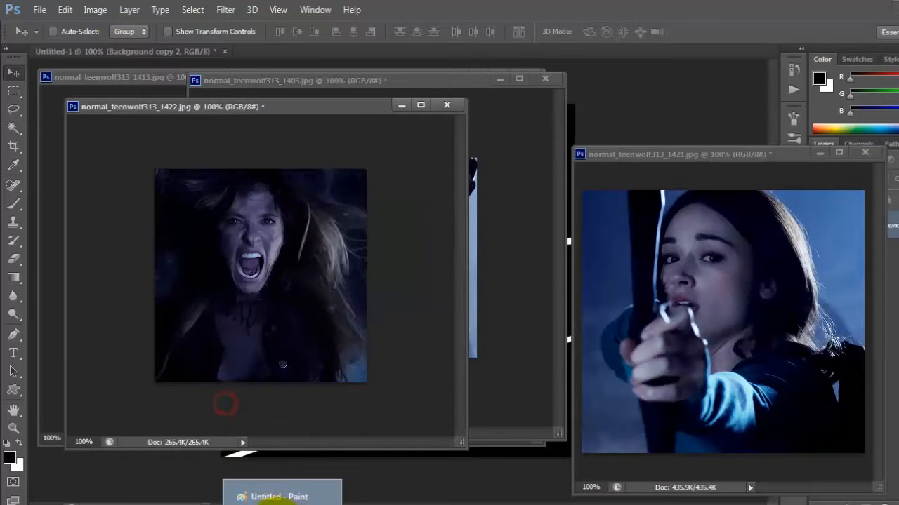
click(245, 427)
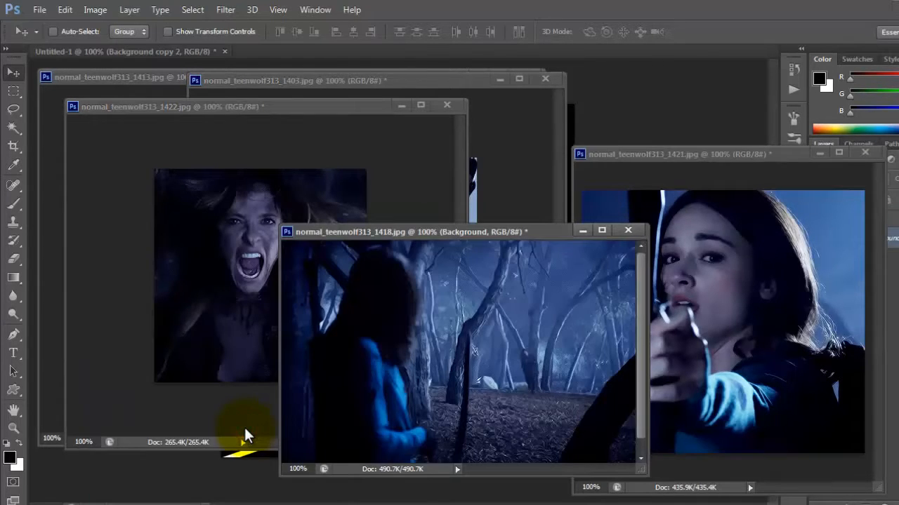
click(822, 153)
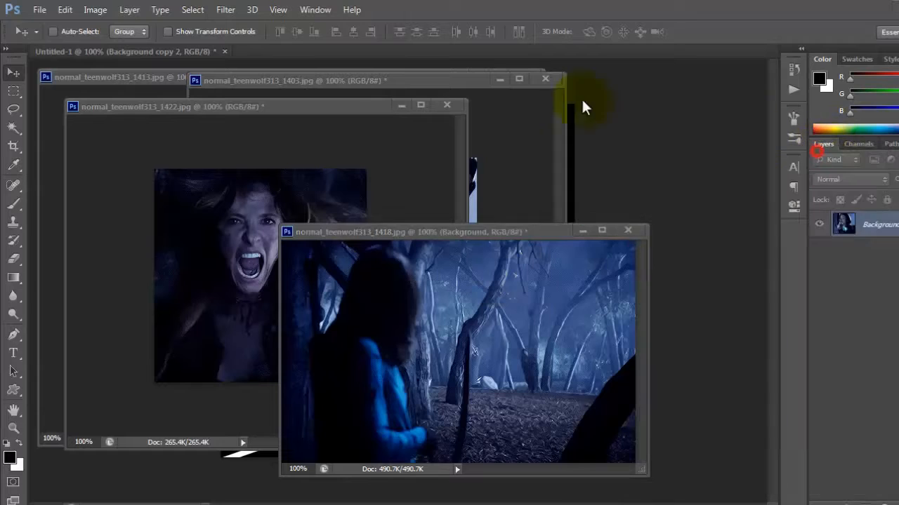
click(402, 104)
click(500, 80)
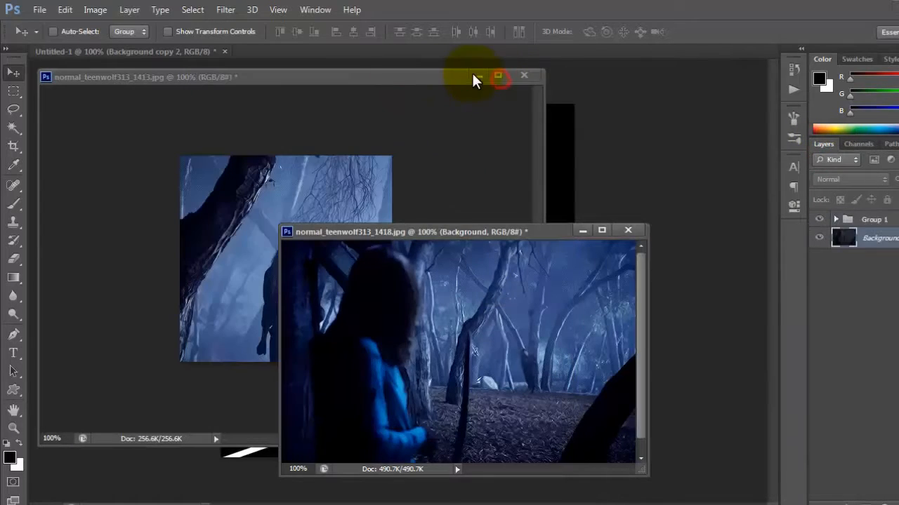
click(474, 76)
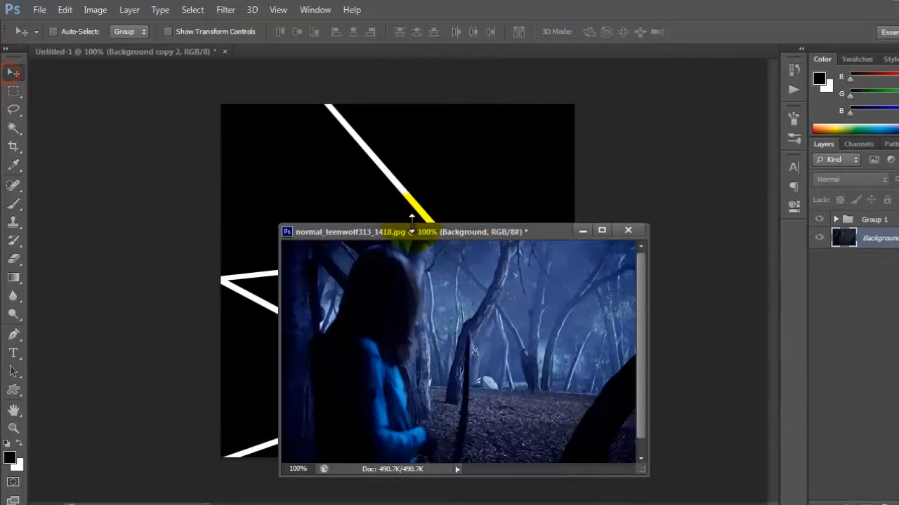
Copy the normal_teenwolf313_1418.jpg photo into the Untitled-1 collage as a layer directly above Background copy 2
drag(410, 232, 494, 119)
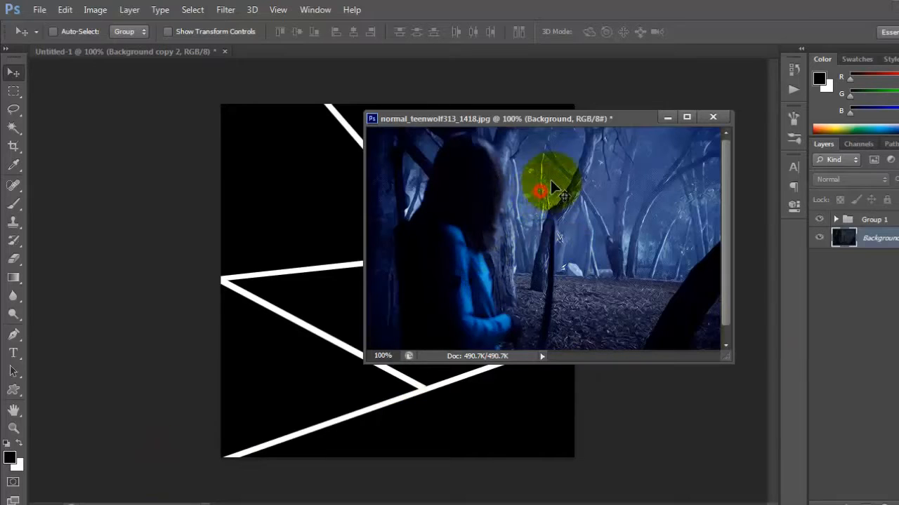
drag(558, 182, 312, 217)
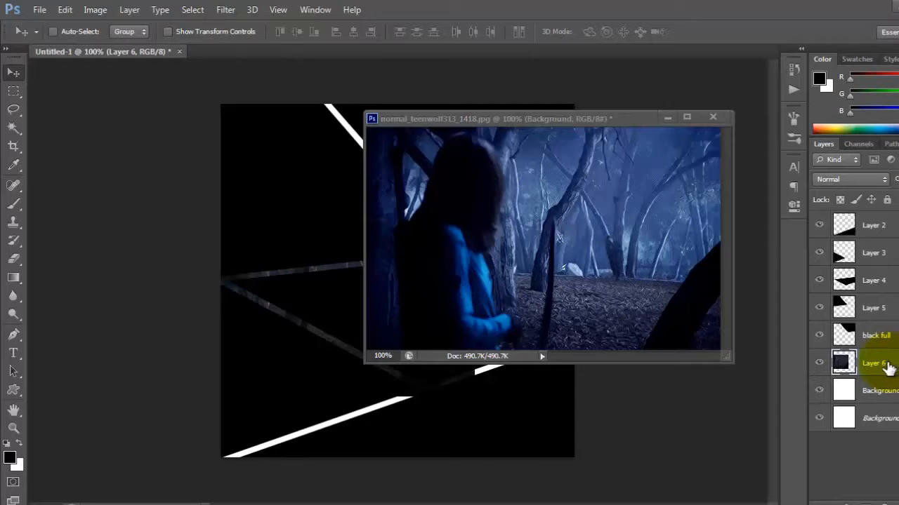
mouse_move(888, 369)
mouse_down()
mouse_move(889, 203)
mouse_move(894, 358)
mouse_up()
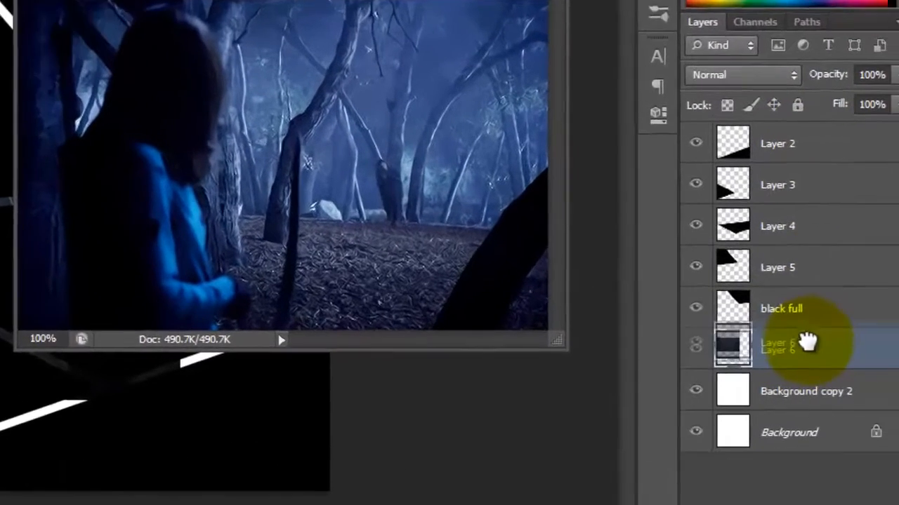
drag(807, 342, 808, 344)
Reorder the panels: Layer 2 directly beneath Layer 6, Layer 3 directly above Layer 6, and Layer 4 between Layer 3 and black full
drag(779, 143, 755, 372)
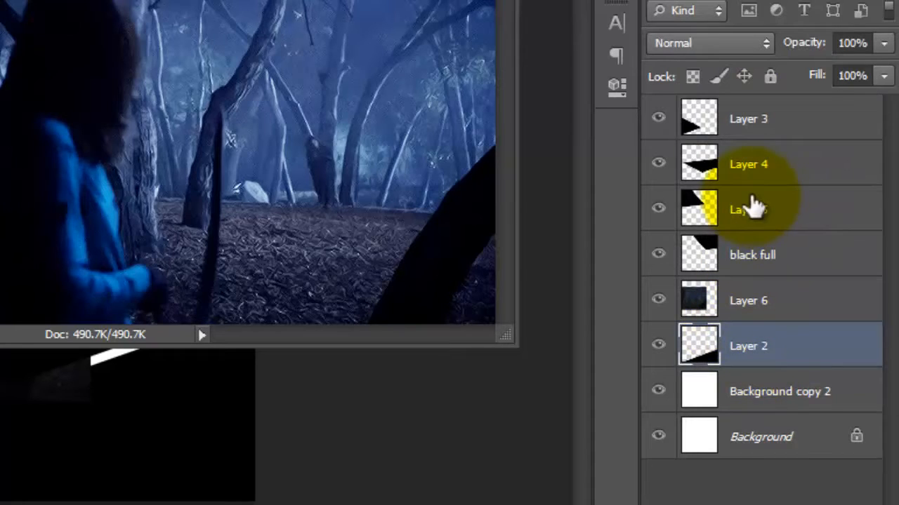
drag(752, 118, 764, 270)
drag(760, 117, 756, 229)
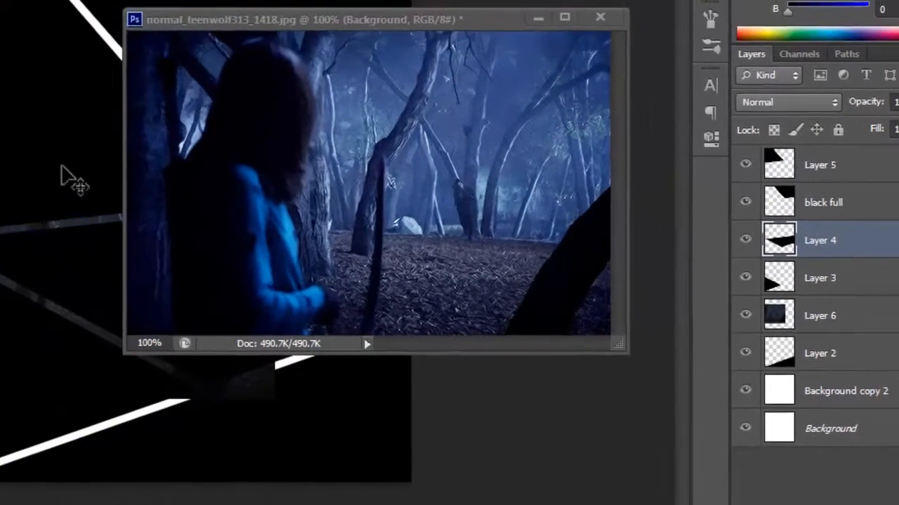
drag(813, 162, 854, 191)
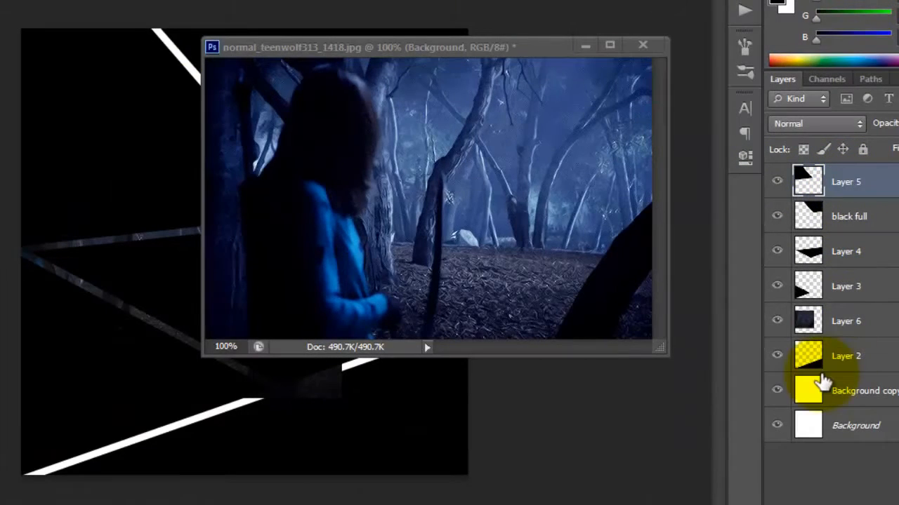
Select Layer 6 in the collage and close normal_teenwolf313_1418.jpg without saving its changes
click(849, 320)
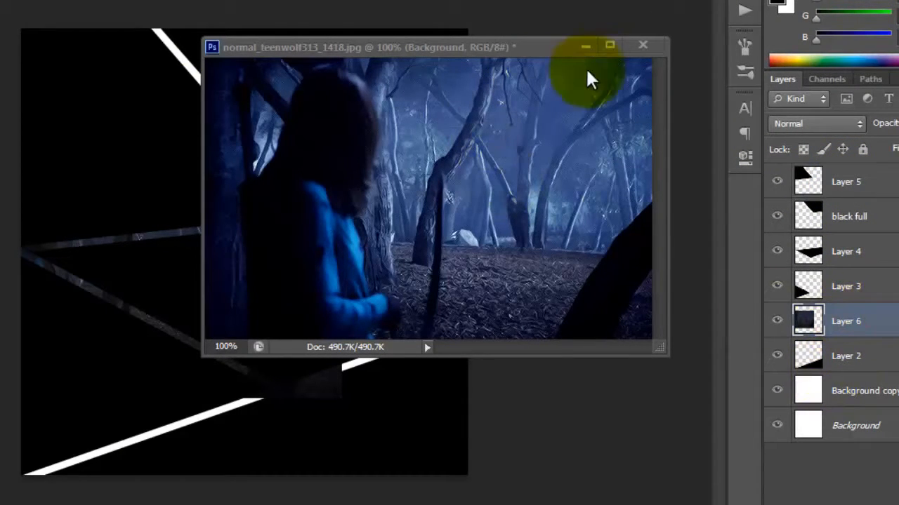
click(653, 48)
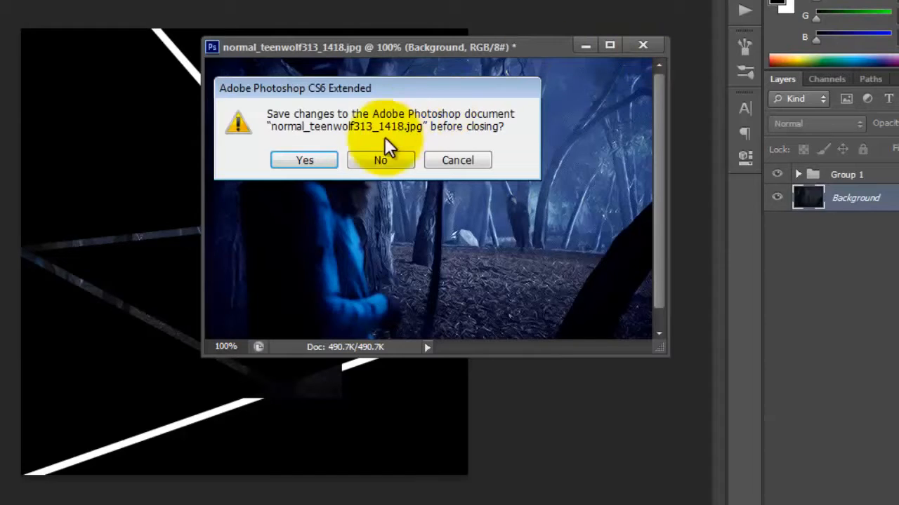
click(394, 162)
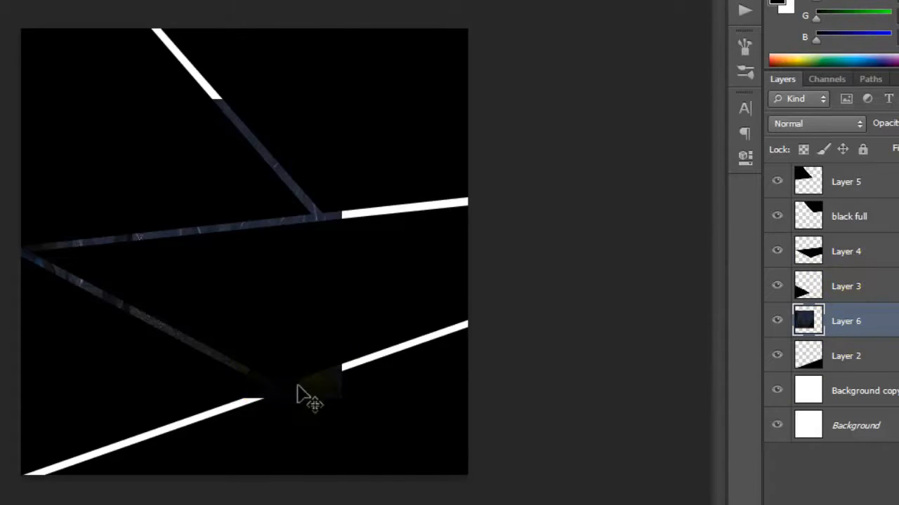
Move Layer 6's forest photo over the lowest panel, rotate it slightly counterclockwise, and enlarge and reposition it until it covers the panel
drag(320, 398, 446, 501)
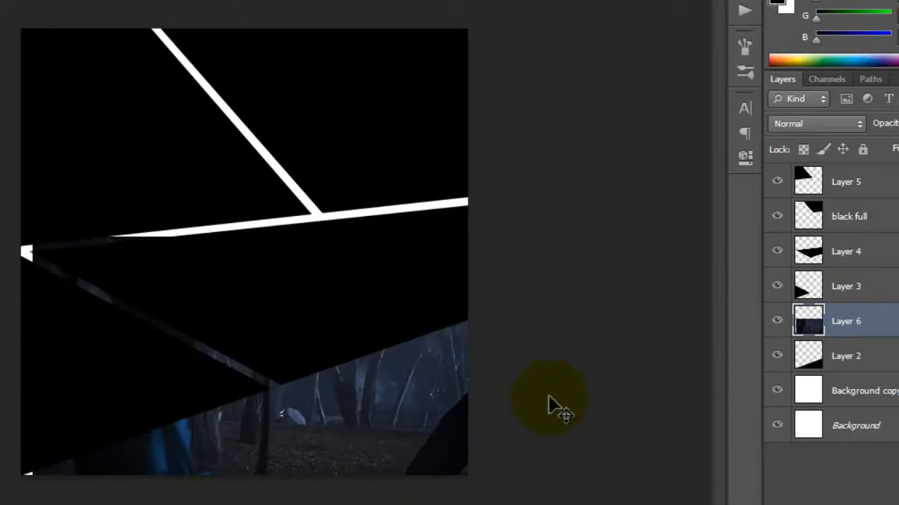
key(ctrl+t)
drag(529, 422, 531, 393)
mouse_move(405, 422)
mouse_down()
mouse_move(408, 441)
mouse_move(380, 455)
mouse_up()
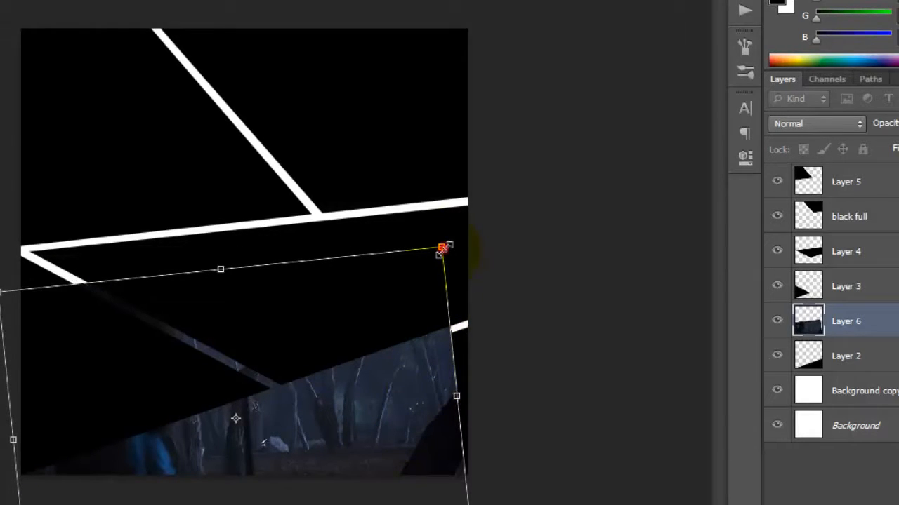
drag(442, 248, 472, 235)
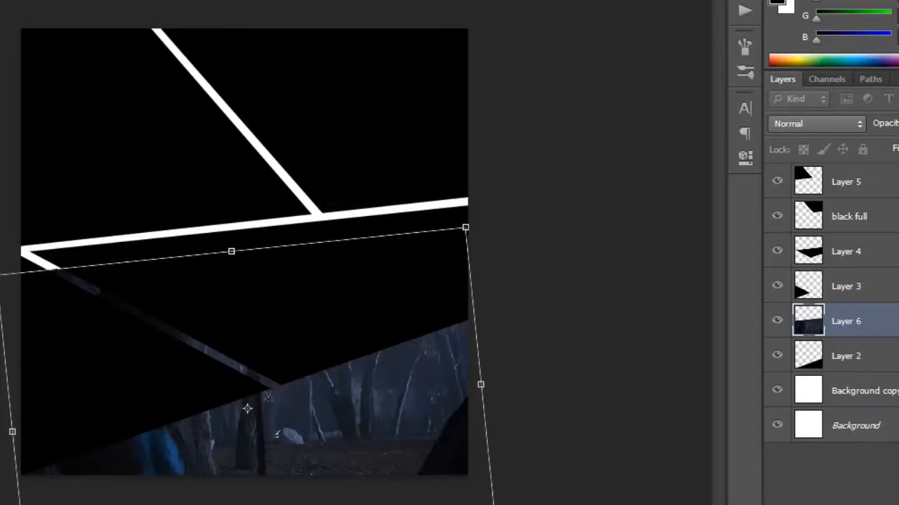
double_click(456, 295)
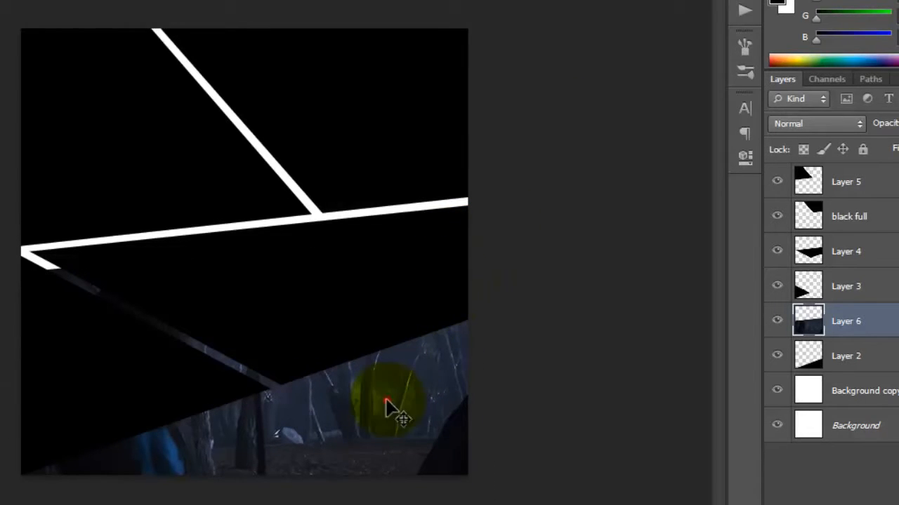
drag(386, 406, 394, 425)
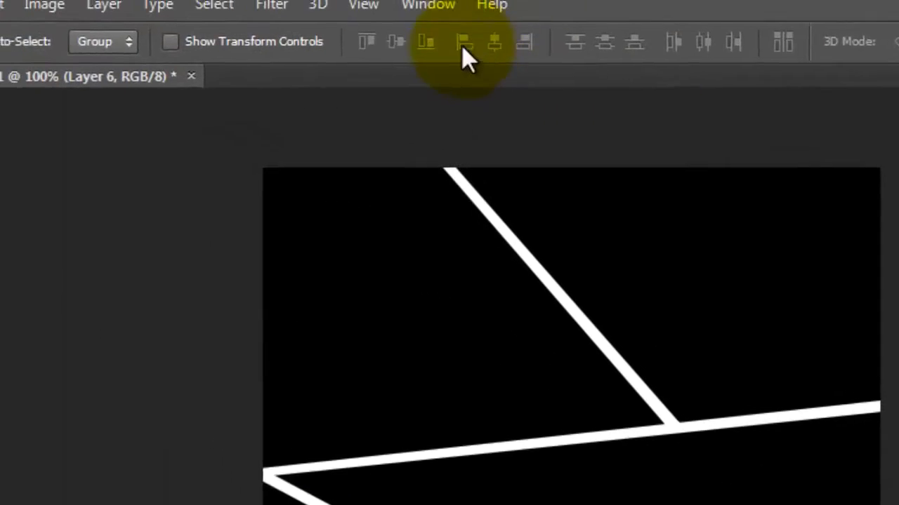
Clip Layer 6 to the Layer 2 panel with a clipping mask and fine-tune the forest photo's position
click(146, 19)
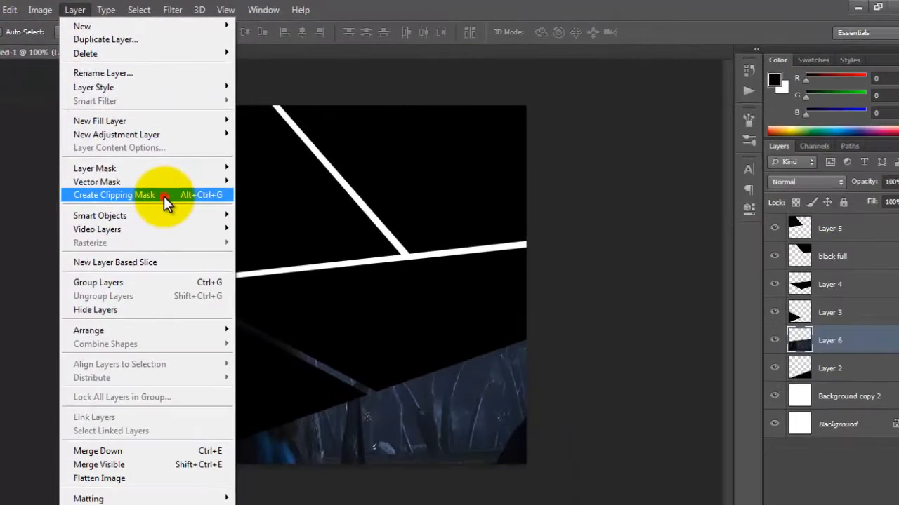
click(221, 264)
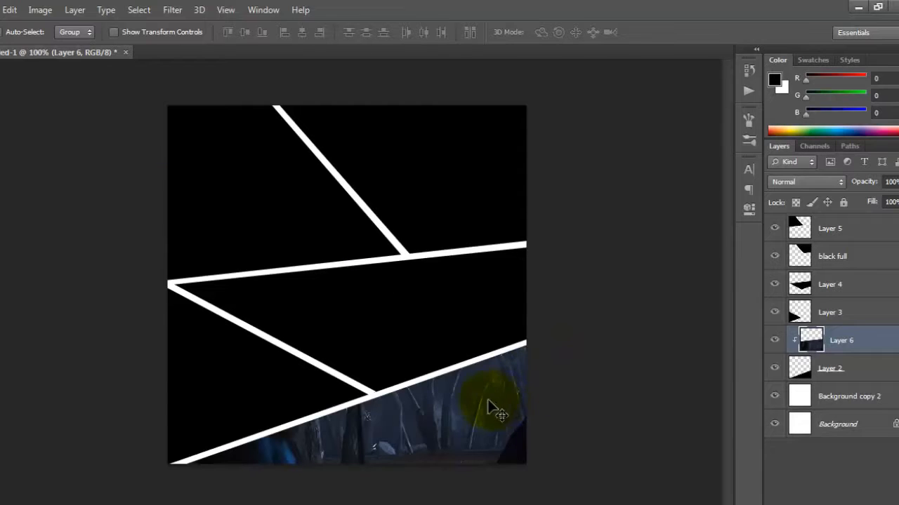
mouse_move(471, 397)
mouse_down()
mouse_move(476, 377)
mouse_move(462, 399)
mouse_move(478, 404)
mouse_move(453, 415)
mouse_move(464, 400)
mouse_move(461, 408)
mouse_up()
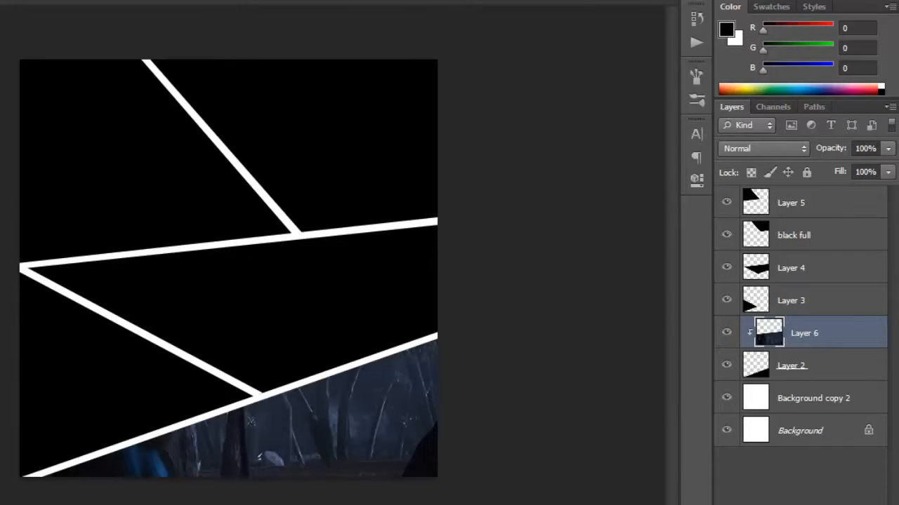
Copy the normal_teenwolf313_1413.jpg photo into the lower-left area of the collage as a layer above Layer 6
click(140, 503)
click(2, 395)
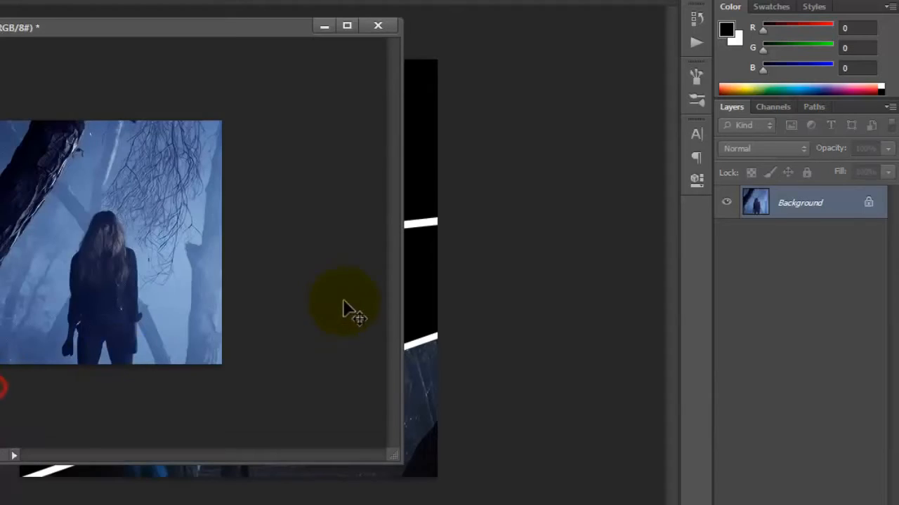
drag(148, 39, 561, 125)
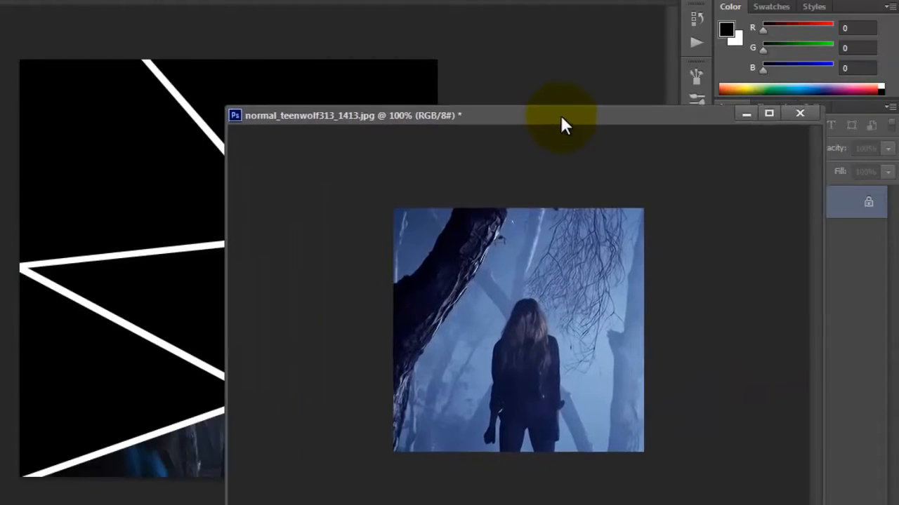
drag(540, 308, 69, 400)
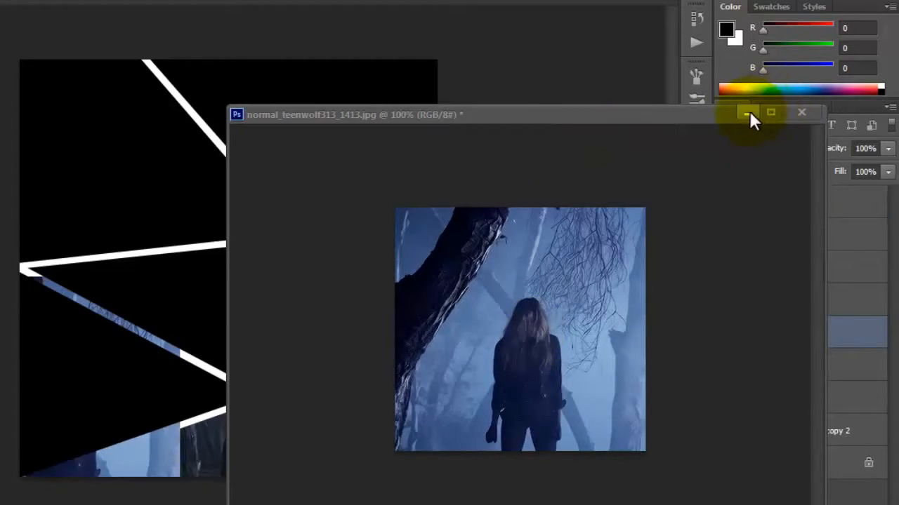
Close normal_teenwolf313_1413.jpg without saving its changes and move Layer 7 directly above Layer 3 in the layer order
click(804, 111)
click(355, 180)
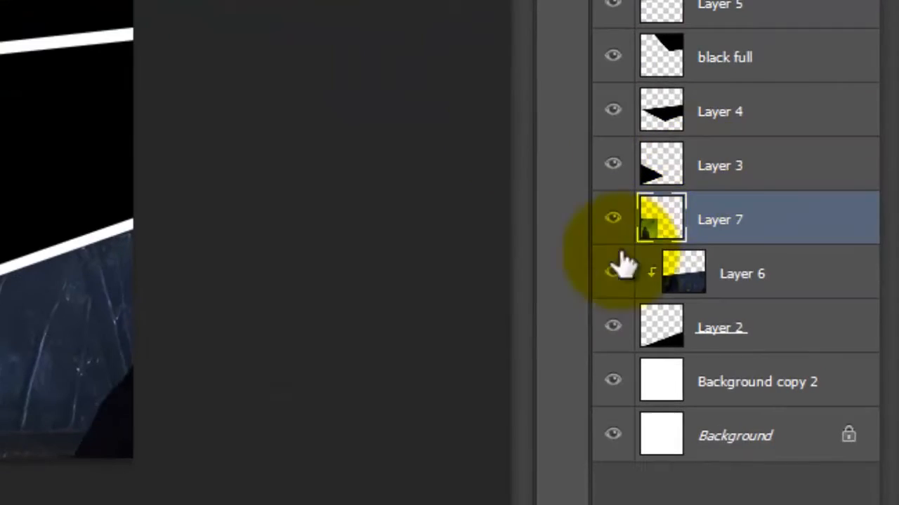
drag(723, 232, 717, 138)
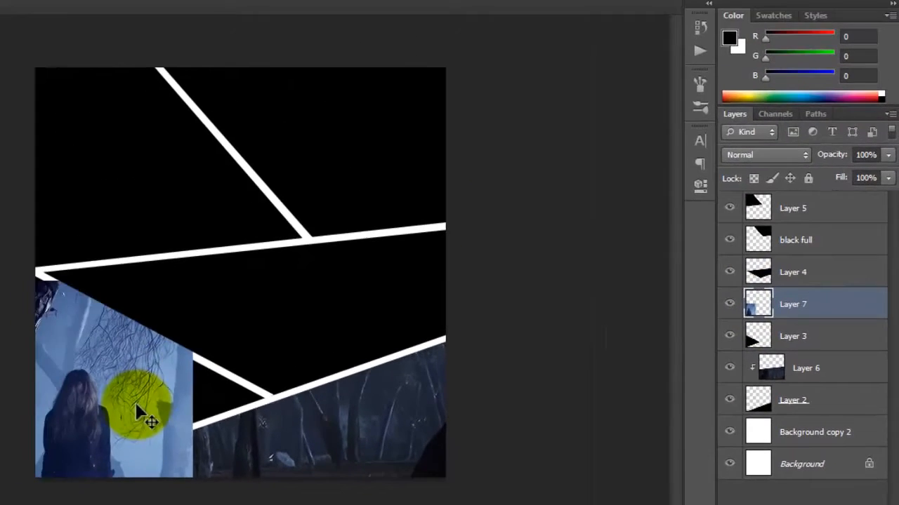
Position Layer 7's photo over the lower-left panel and rotate it about 7.5° counterclockwise so it covers the panel
drag(130, 401, 219, 371)
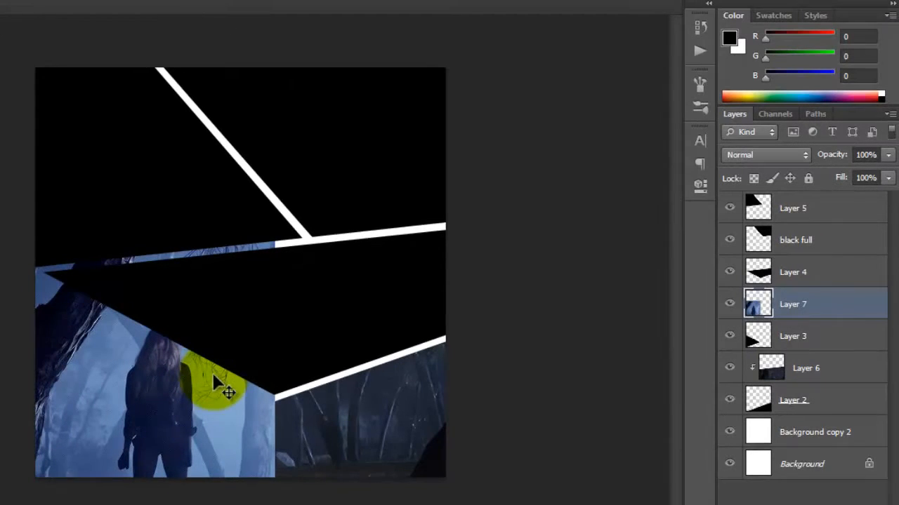
key(ctrl+t)
drag(333, 473, 341, 442)
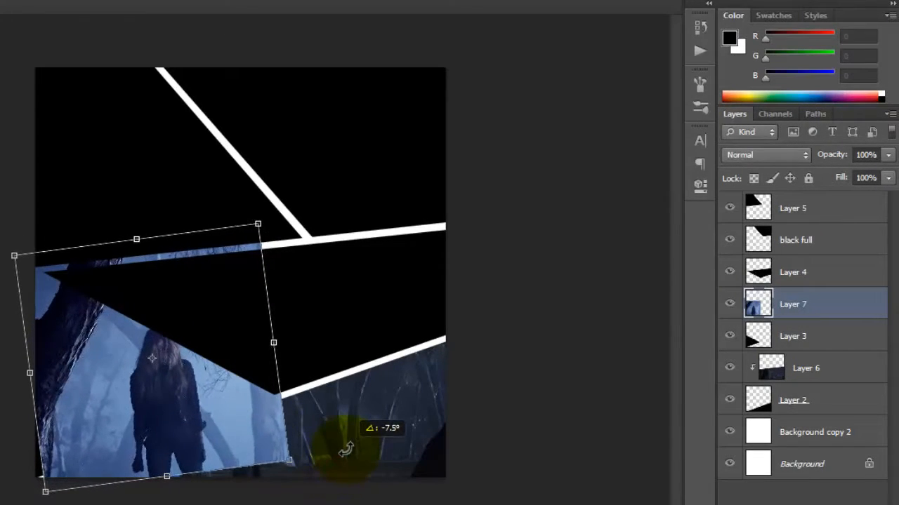
drag(240, 430, 226, 429)
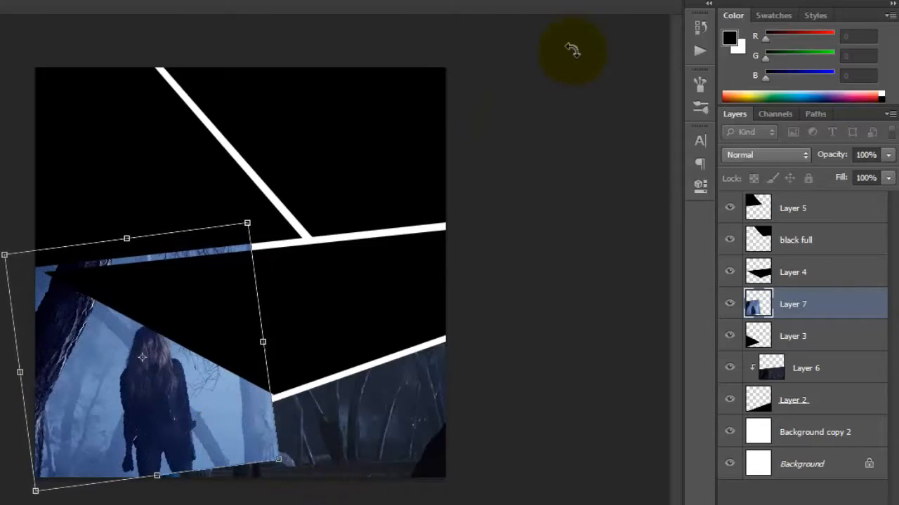
click(609, 1)
Clip Layer 7 to the Layer 3 panel with a clipping mask and fine-tune the photo's position
click(26, 11)
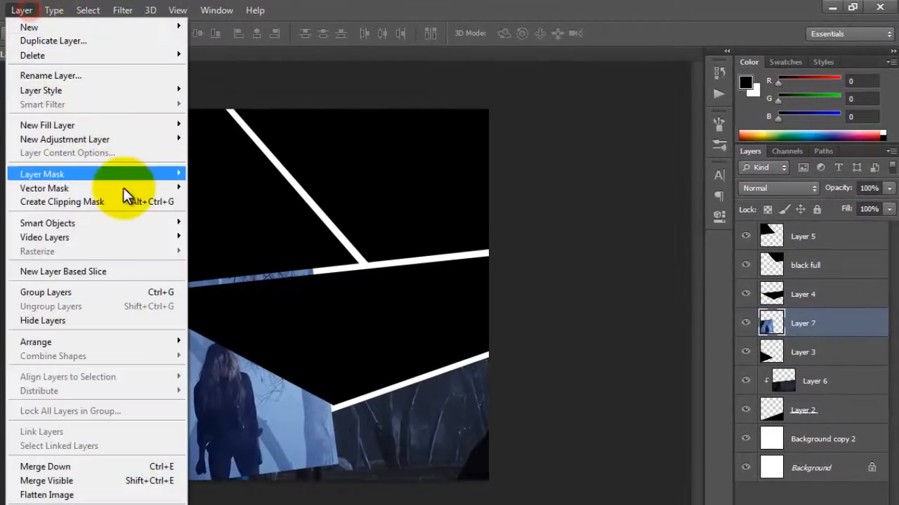
click(120, 201)
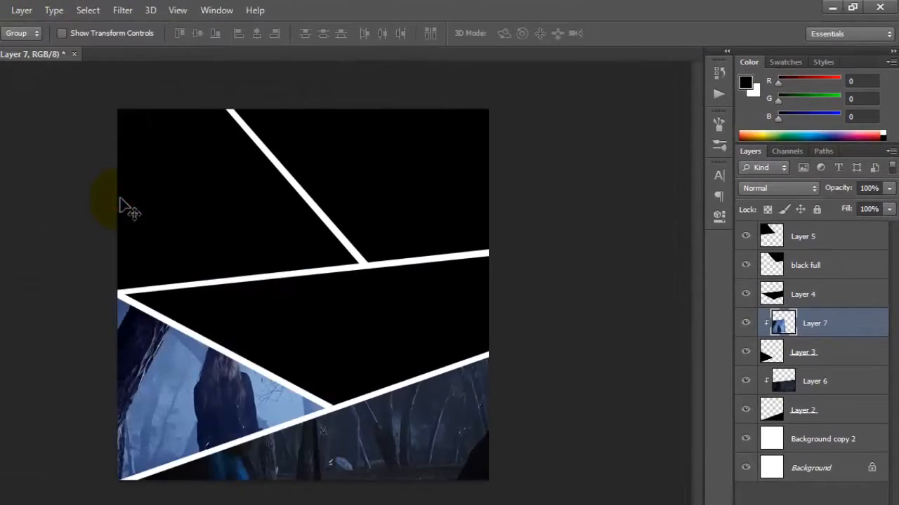
drag(208, 360, 201, 388)
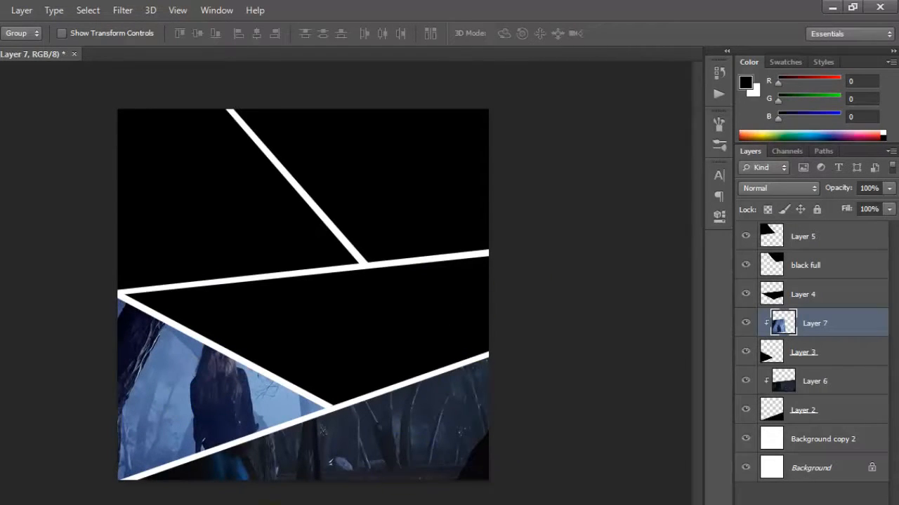
Copy the normal_teenwolf313_1403.jpg photo into the collage as a new layer above Layer 7
click(163, 427)
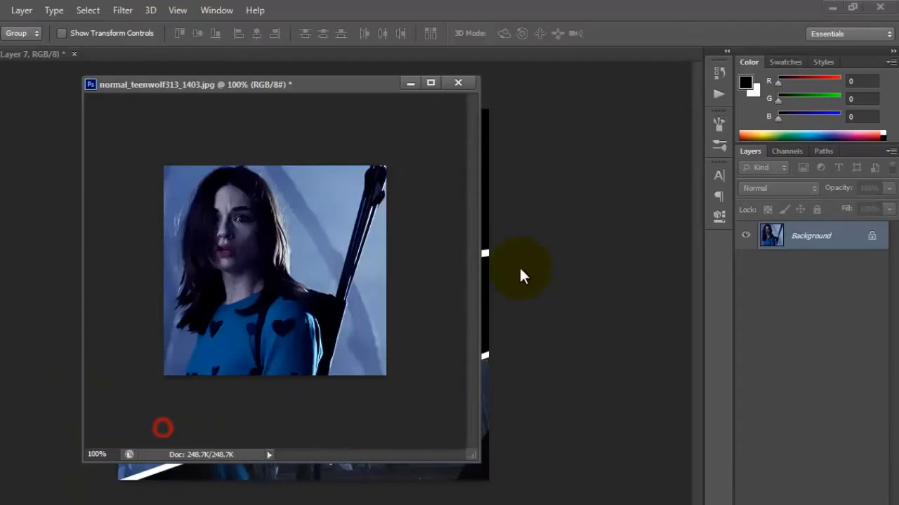
drag(279, 89, 657, 236)
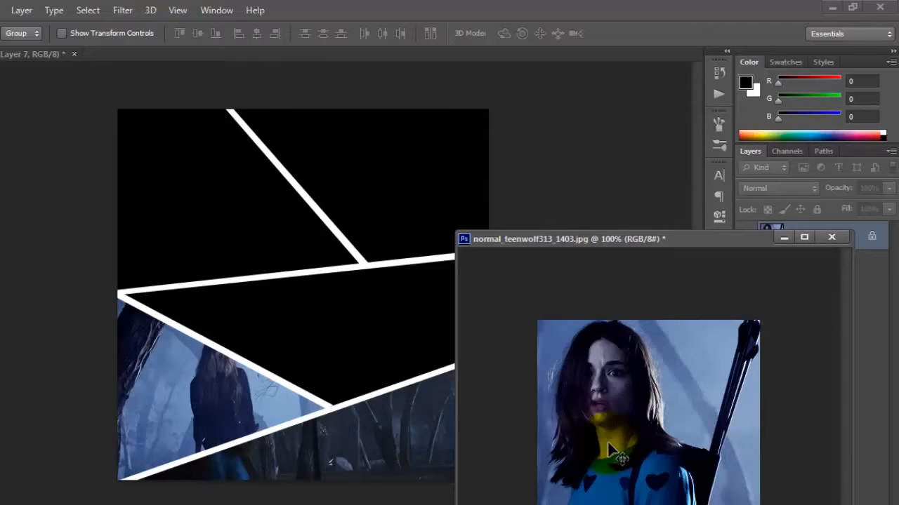
drag(602, 445, 484, 167)
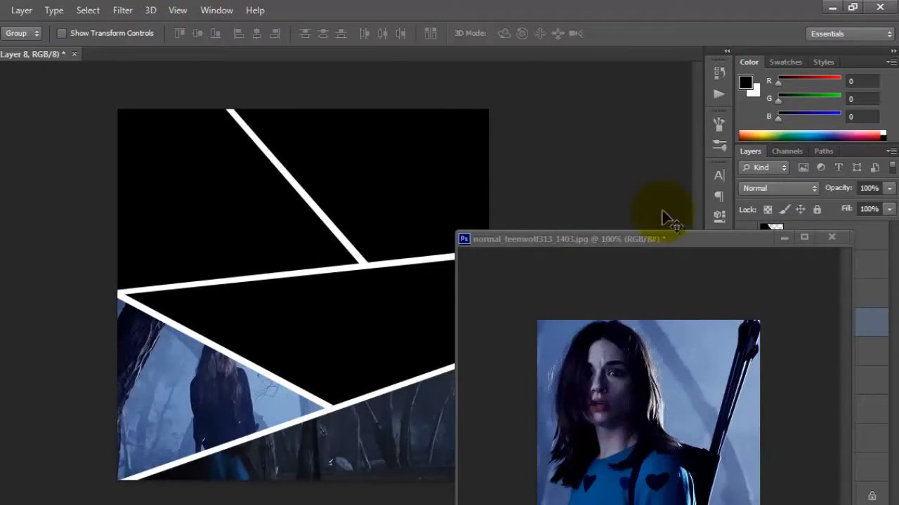
Move Layer 8 directly above the black full layer and close normal_teenwolf313_1403.jpg without saving its changes
click(830, 237)
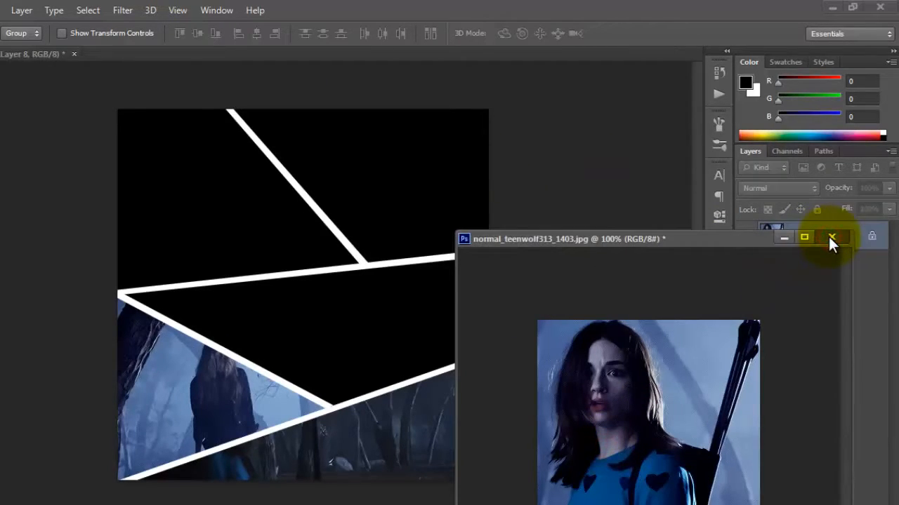
drag(732, 239, 201, 213)
click(394, 180)
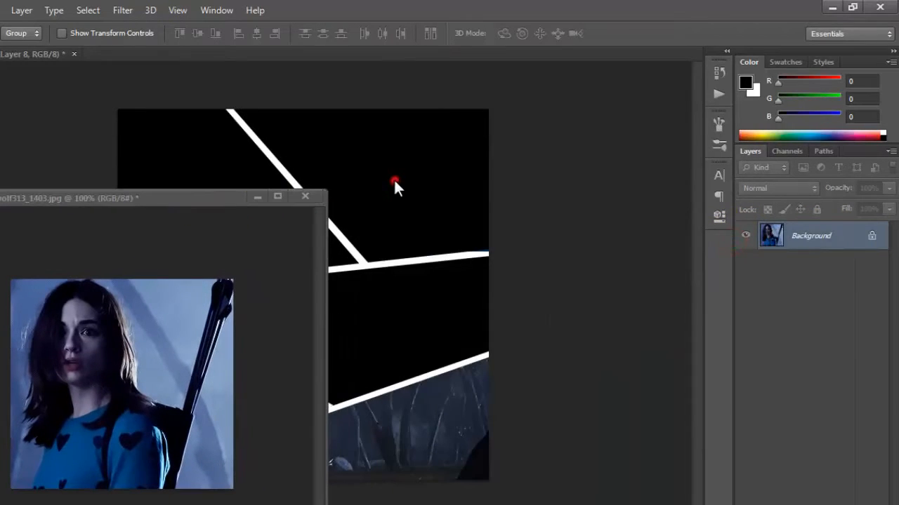
drag(828, 323, 818, 253)
click(305, 197)
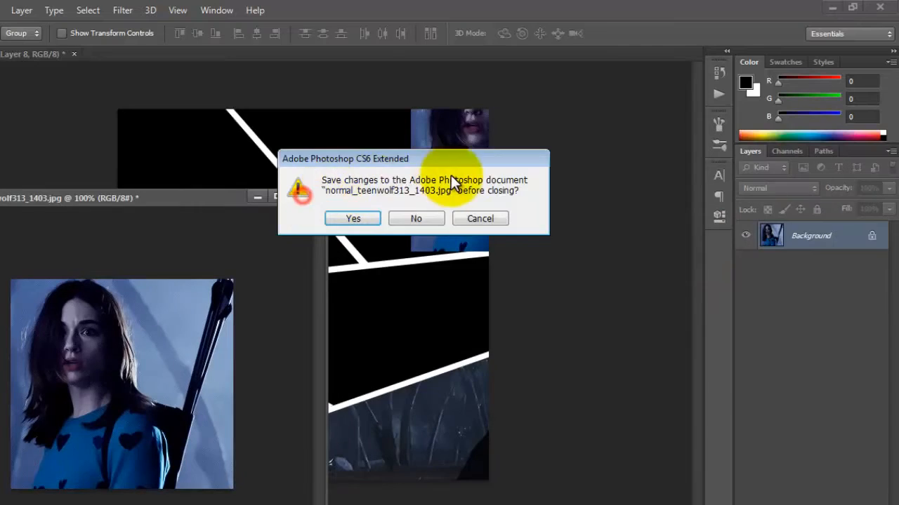
click(421, 214)
Move Layer 8's photo over the upper-right panel and enlarge it to about 120% so it covers the panel
drag(421, 214, 261, 221)
key(ctrl+t)
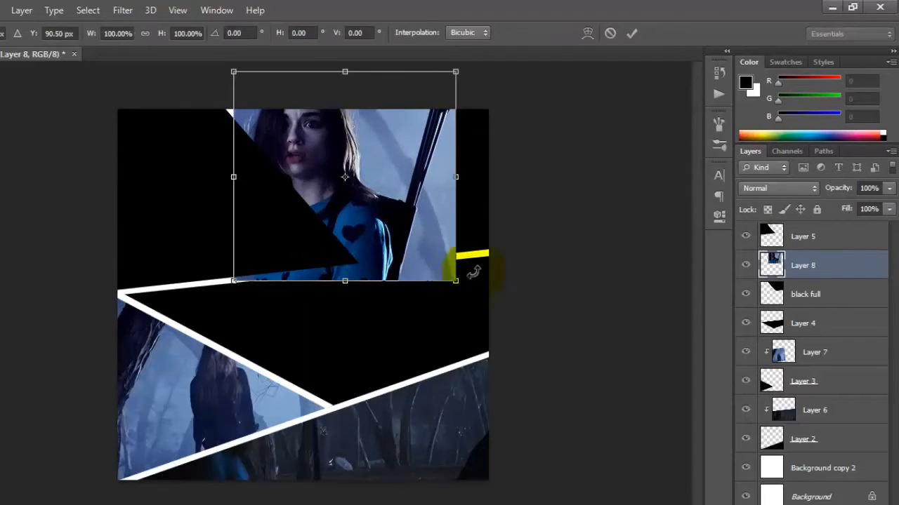
drag(457, 281, 499, 322)
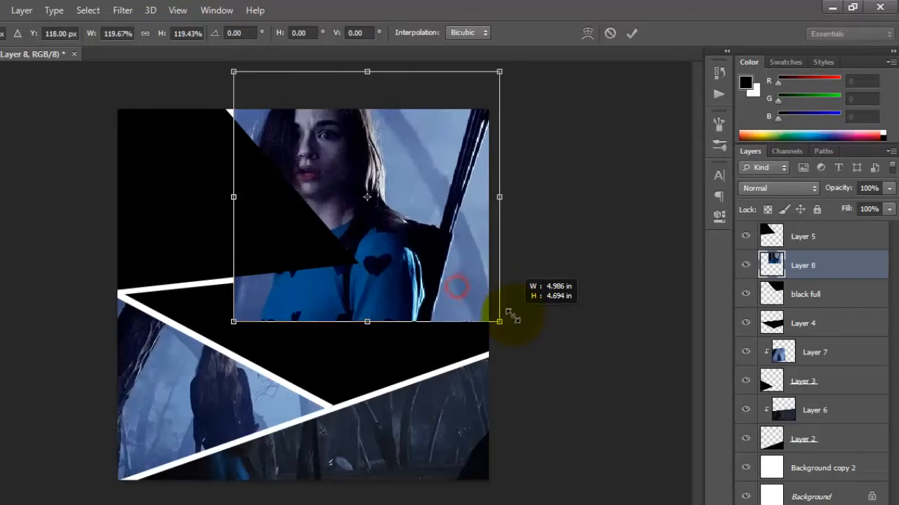
click(631, 33)
Shift Layer 8's photo slightly upward and clip it to the black full panel with a clipping mask
drag(393, 191, 384, 162)
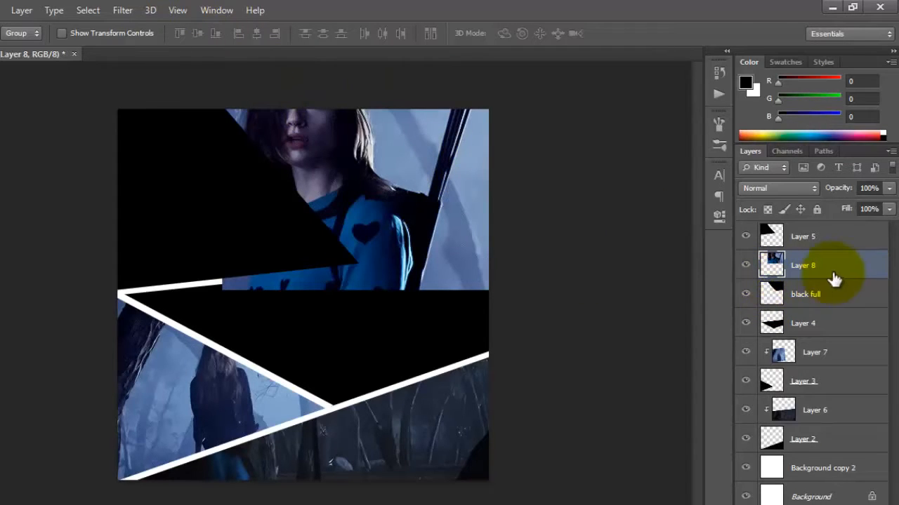
click(22, 10)
click(78, 199)
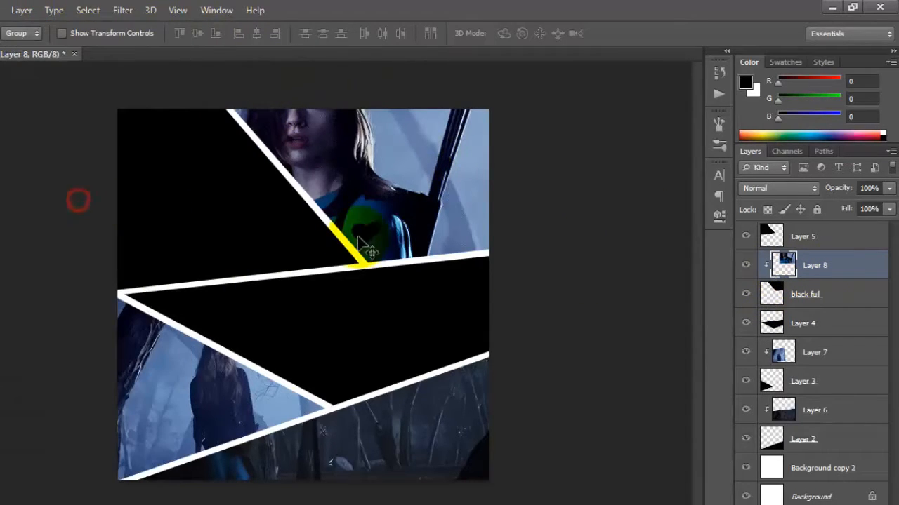
Copy the normal_teenwolf313_1422.jpg photo into the upper-left area of the collage as a layer above Layer 8
mouse_move(126, 504)
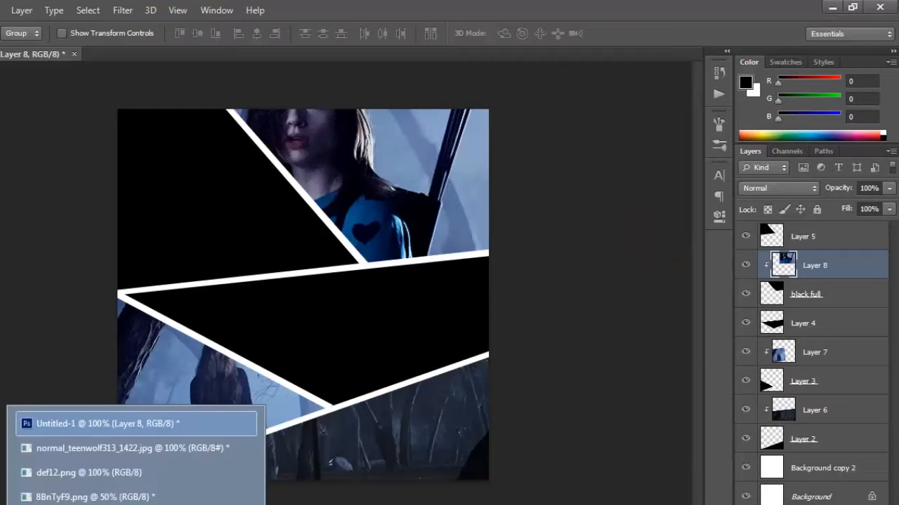
click(114, 445)
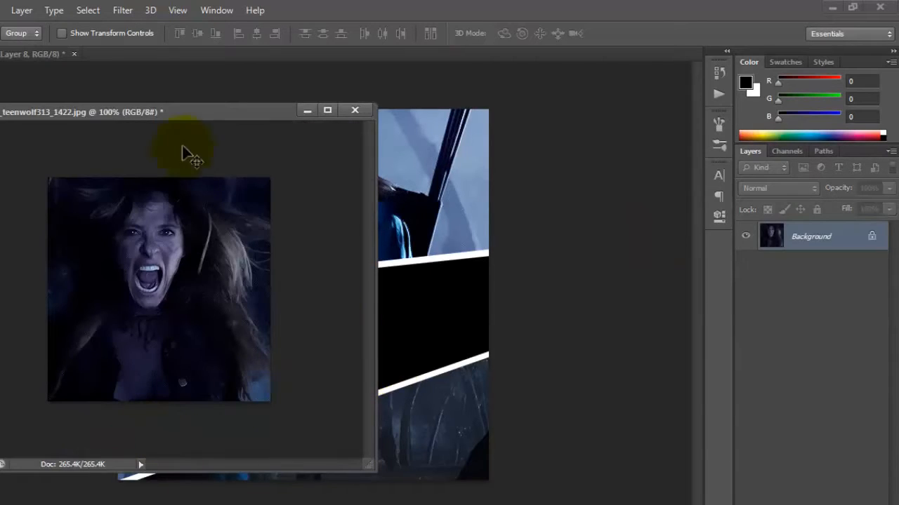
drag(181, 111, 486, 270)
drag(491, 428, 227, 176)
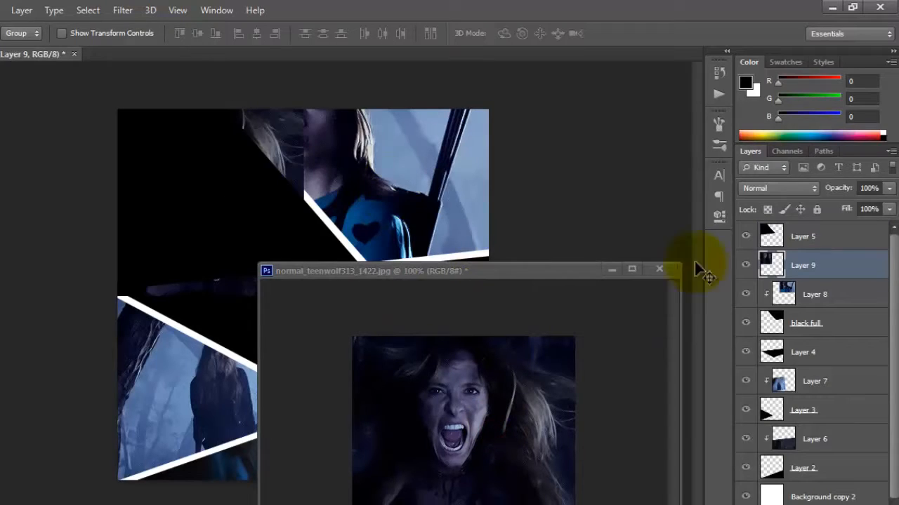
Close normal_teenwolf313_1422.jpg without saving its changes and move Layer 9 above Layer 5
click(659, 269)
click(417, 220)
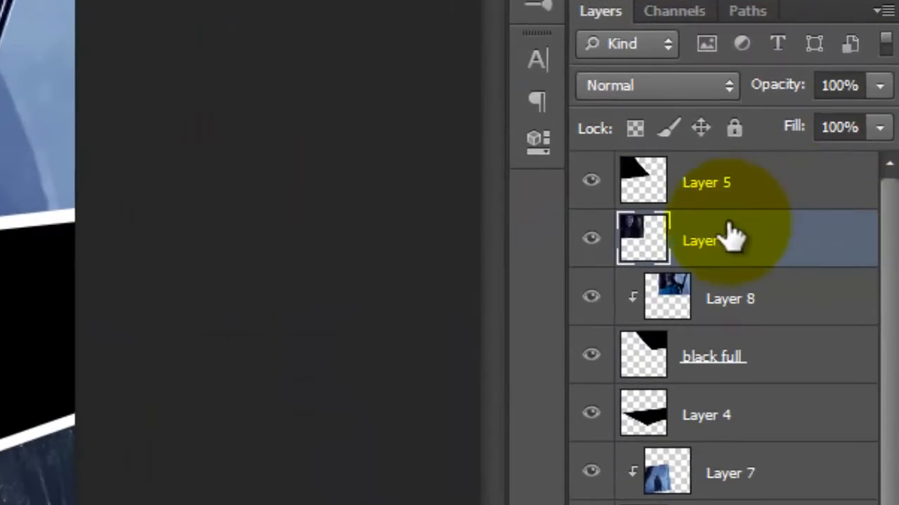
drag(806, 264, 805, 226)
mouse_move(712, 160)
mouse_down()
mouse_move(714, 147)
mouse_move(713, 157)
mouse_up()
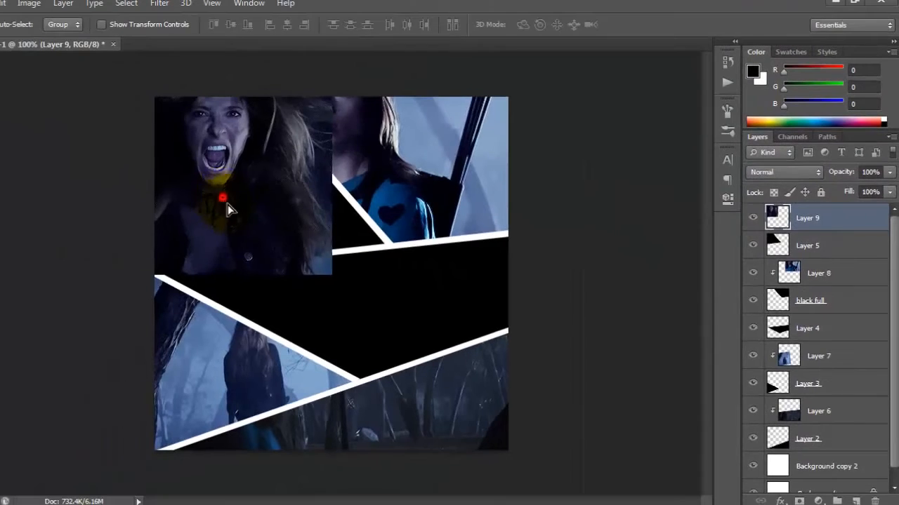
Position Layer 9's screaming woman photo over the upper-left panel and enlarge it to about 116%
drag(227, 204, 285, 240)
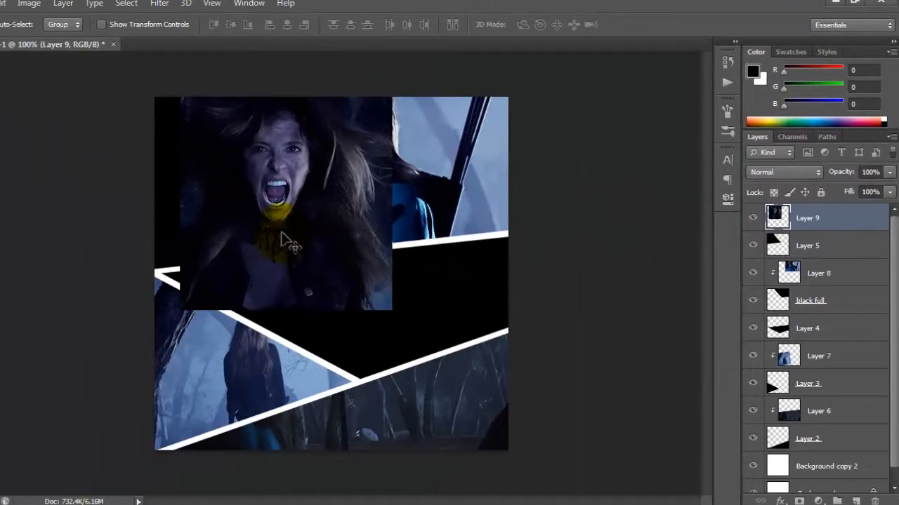
key(ctrl+t)
drag(179, 89, 147, 63)
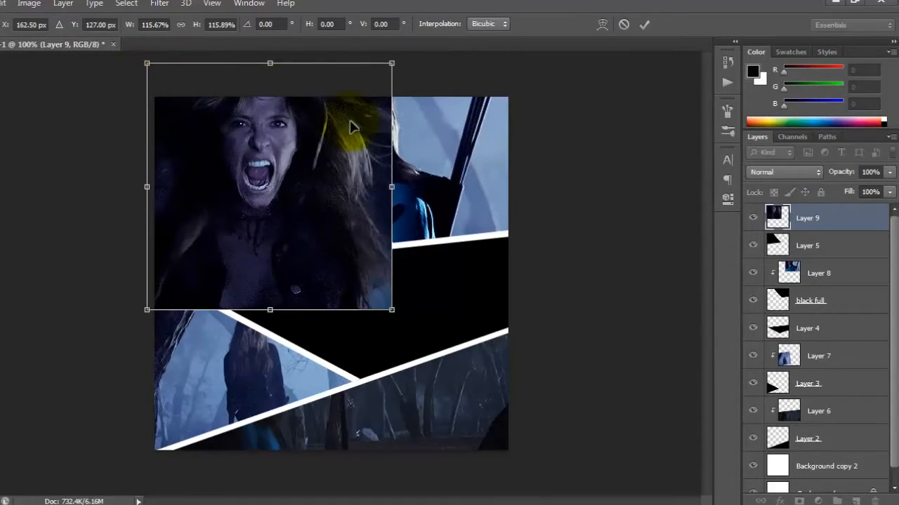
click(643, 26)
Lower Layer 9's photo slightly and clip it to the Layer 5 panel with a clipping mask
mouse_move(271, 149)
mouse_down()
mouse_move(253, 155)
mouse_move(274, 163)
mouse_up()
click(63, 4)
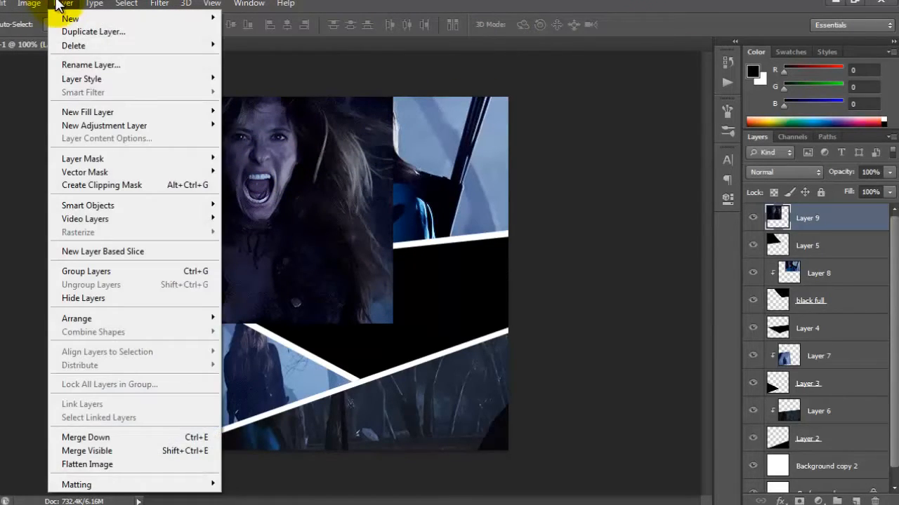
click(119, 185)
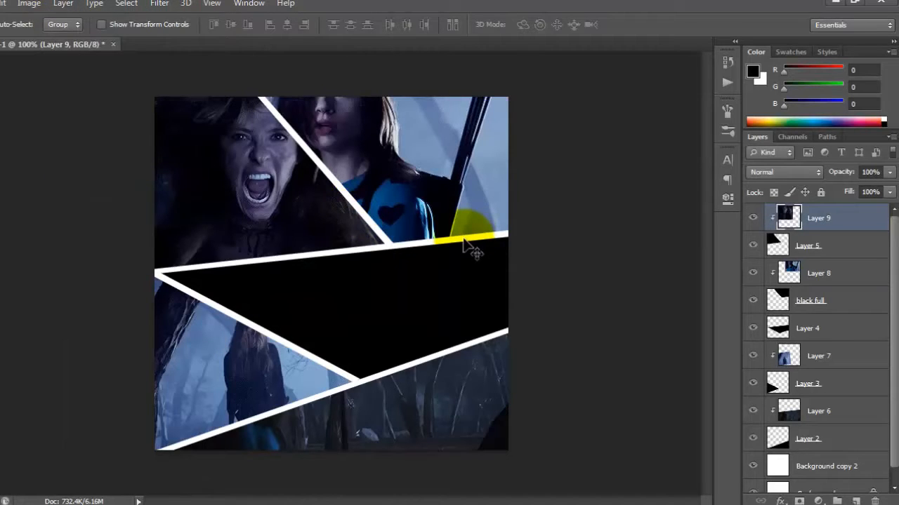
Copy the normal_teenwolf313_1421.jpg archer photo into the collage as a new layer above Layer 9
mouse_move(172, 504)
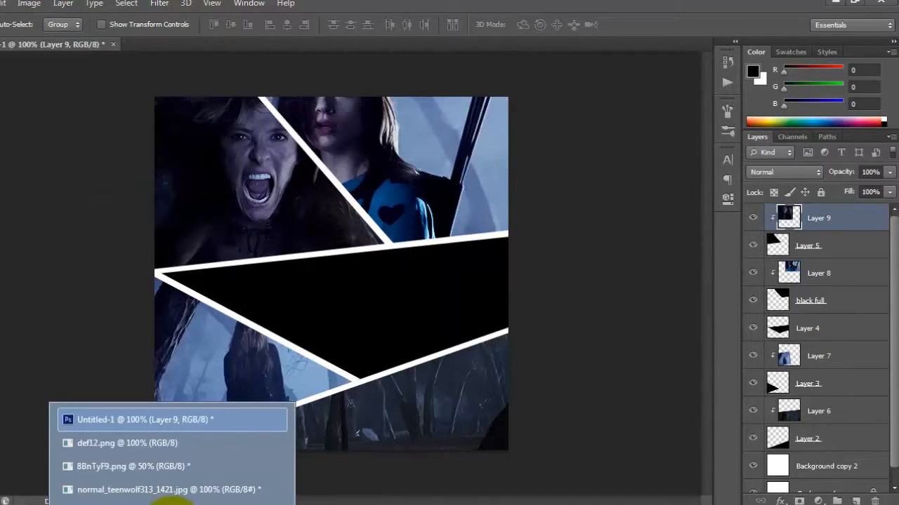
click(210, 489)
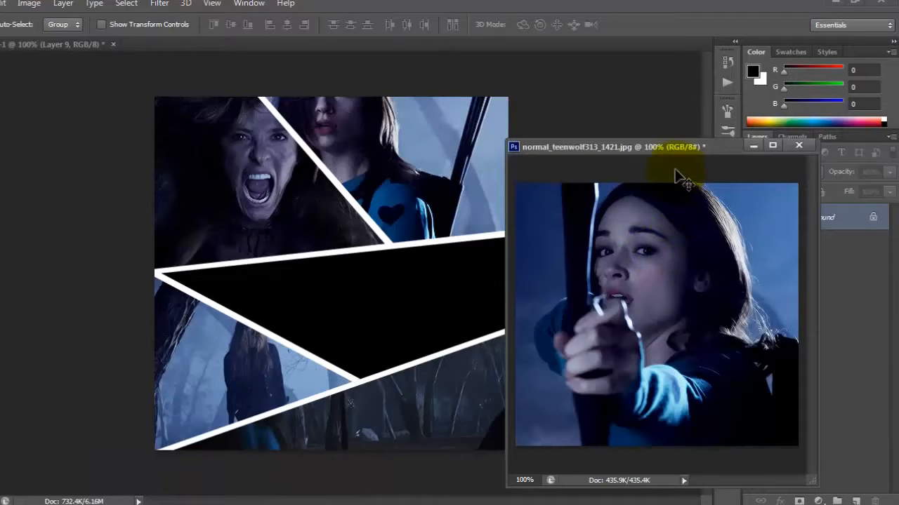
drag(638, 303, 404, 280)
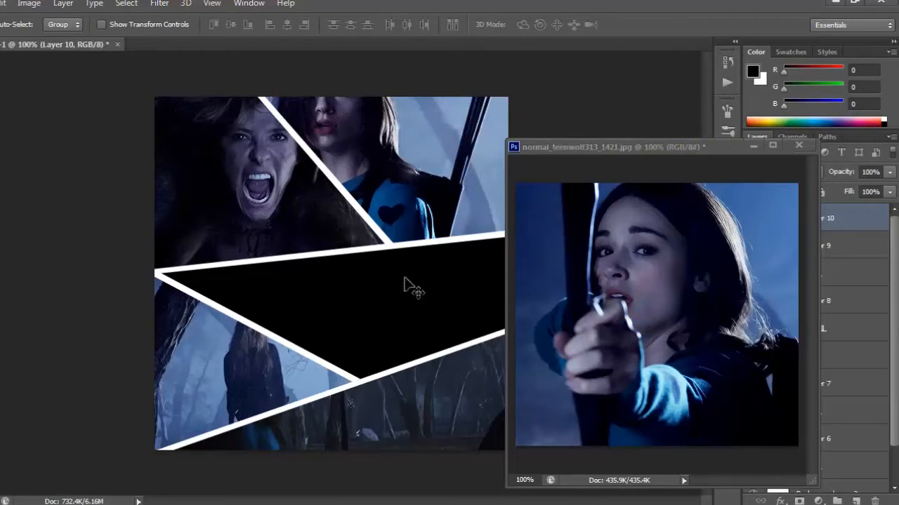
Close normal_teenwolf313_1421.jpg without saving its changes and move Layer 10 directly above Layer 4
click(797, 147)
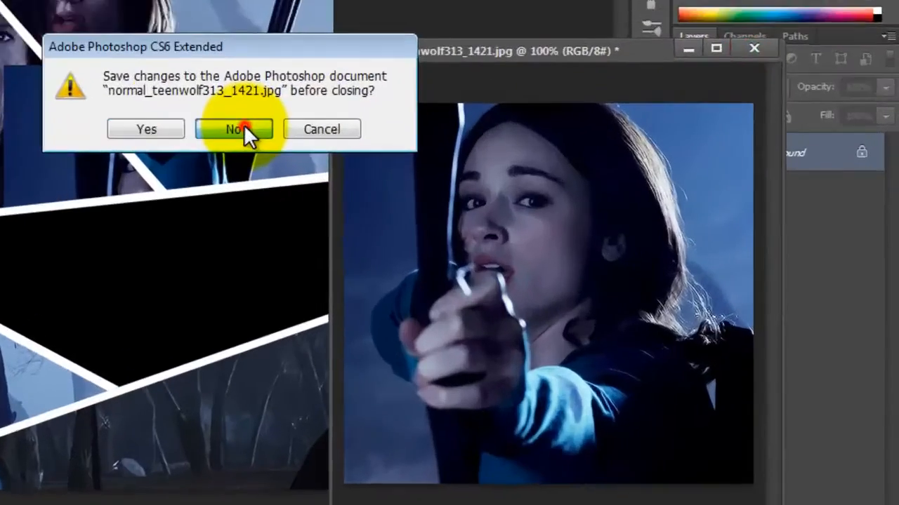
click(434, 202)
drag(737, 53, 702, 316)
Enlarge Layer 10's archer photo over the middle panel until it spans the collage width, and clip it to Layer 4 with a clipping mask
drag(131, 275, 0, 290)
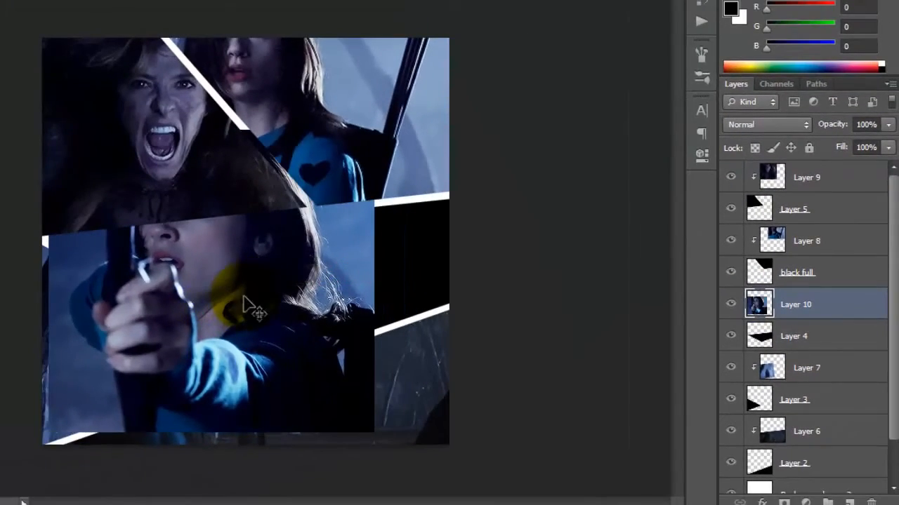
key(ctrl+t)
drag(375, 130, 517, 115)
drag(368, 256, 365, 337)
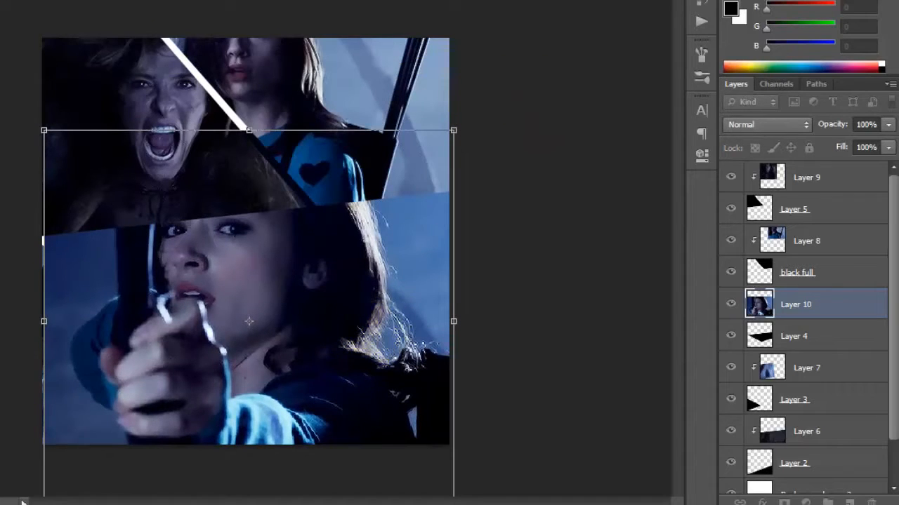
key(Return)
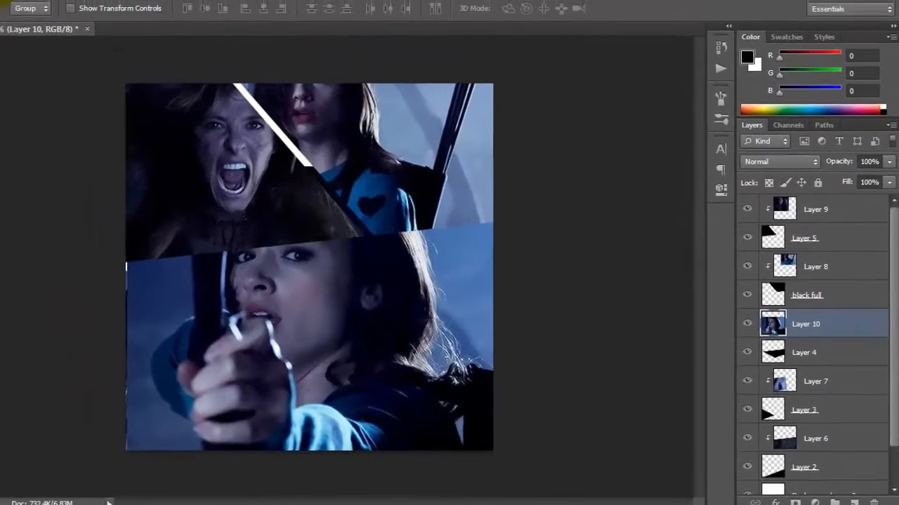
click(73, 9)
click(163, 194)
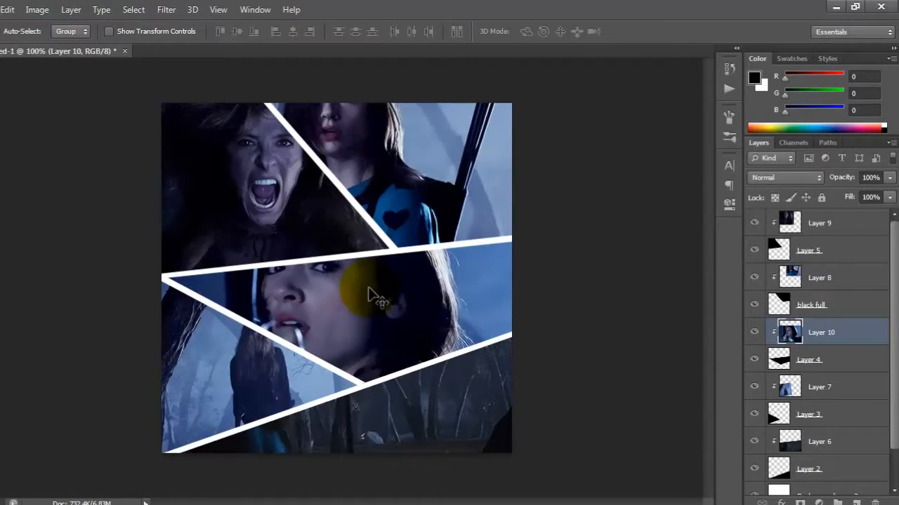
Lower Layer 10's archer photo slightly within the middle panel, and flatten the whole collage into one layer
mouse_move(369, 288)
mouse_down()
mouse_move(370, 247)
mouse_move(370, 299)
mouse_up()
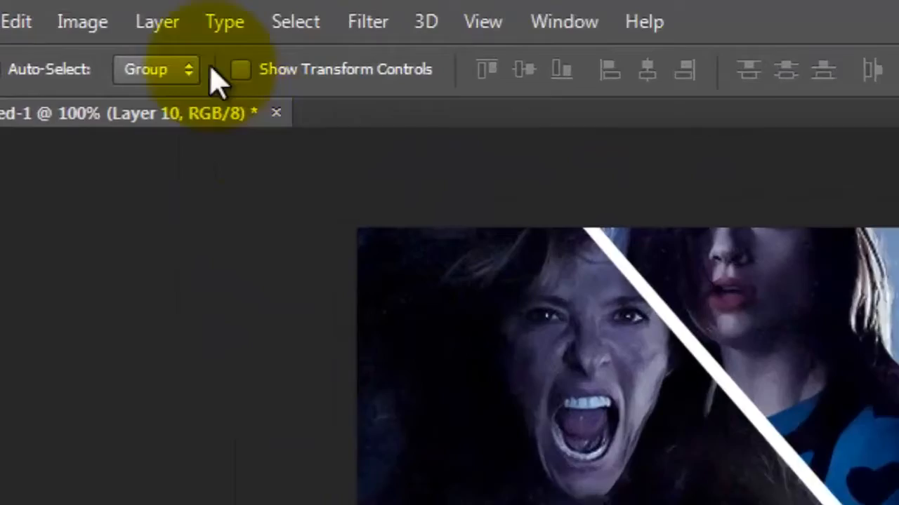
click(71, 10)
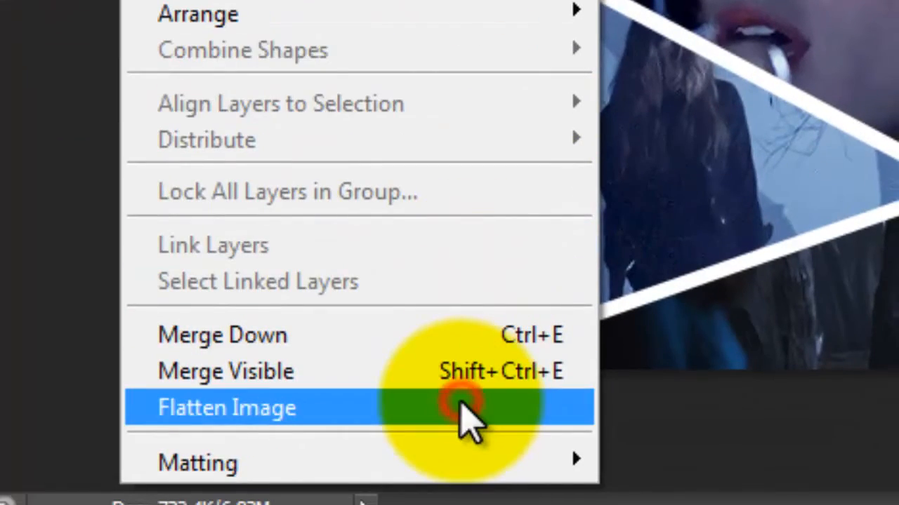
click(460, 407)
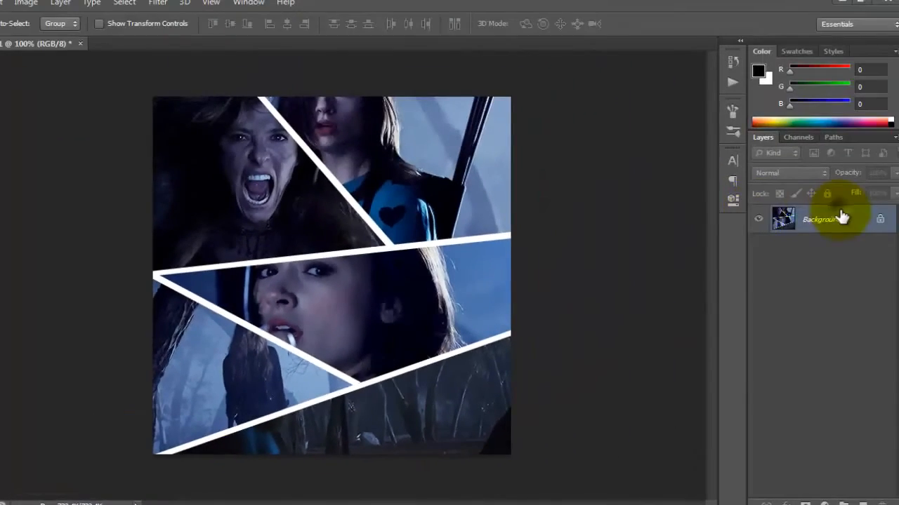
Duplicate the flattened Background layer under the name Background copy
right_click(842, 214)
click(798, 246)
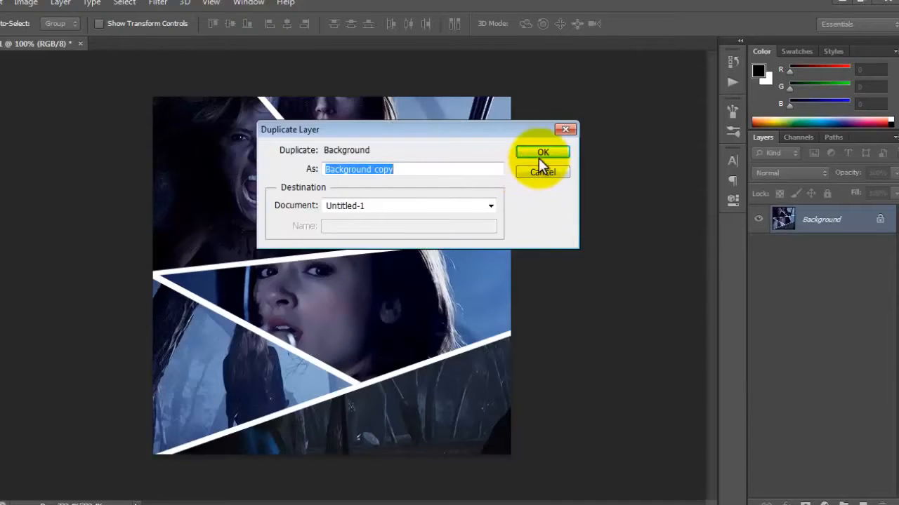
click(539, 150)
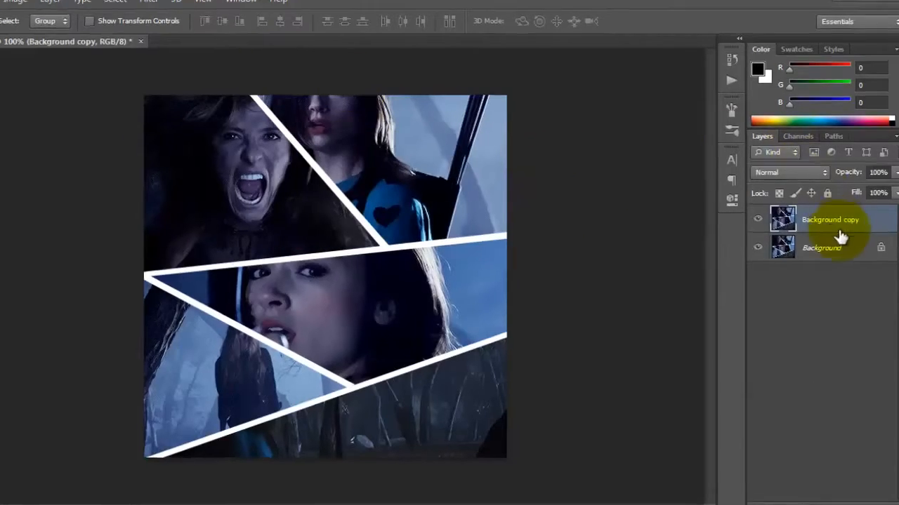
Give Background copy a 3 px black stroke positioned inside the collage's edge
right_click(841, 232)
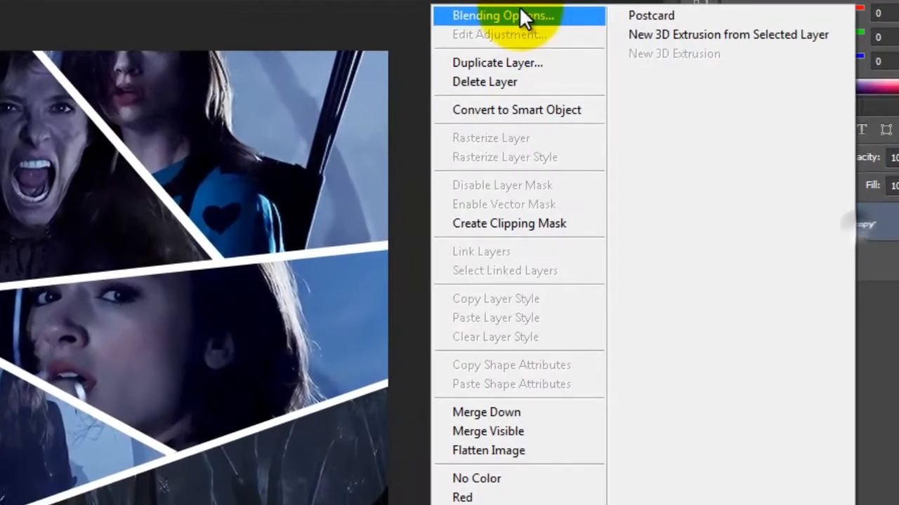
click(515, 18)
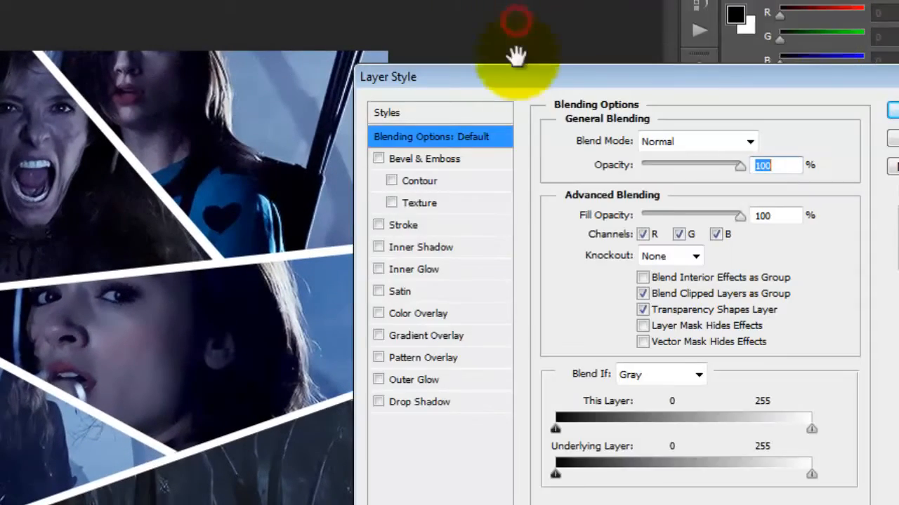
click(395, 223)
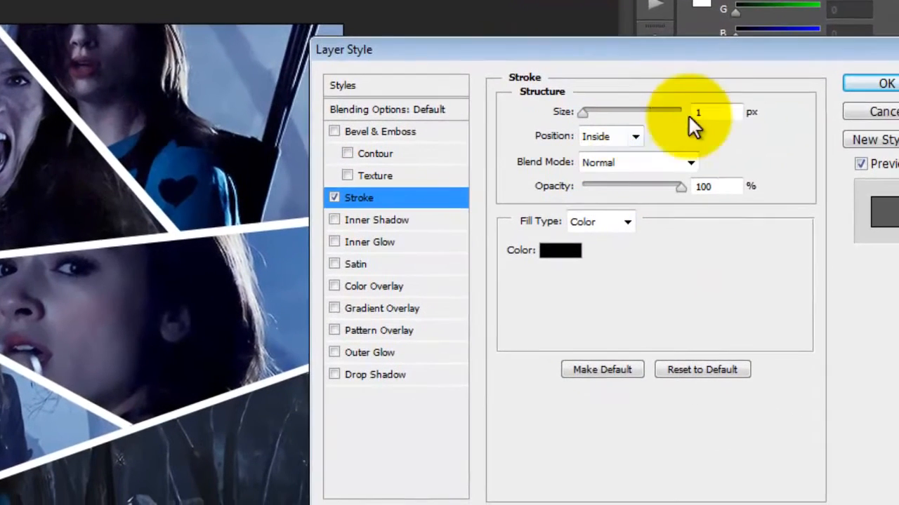
click(761, 140)
key(Up)
key(Up)
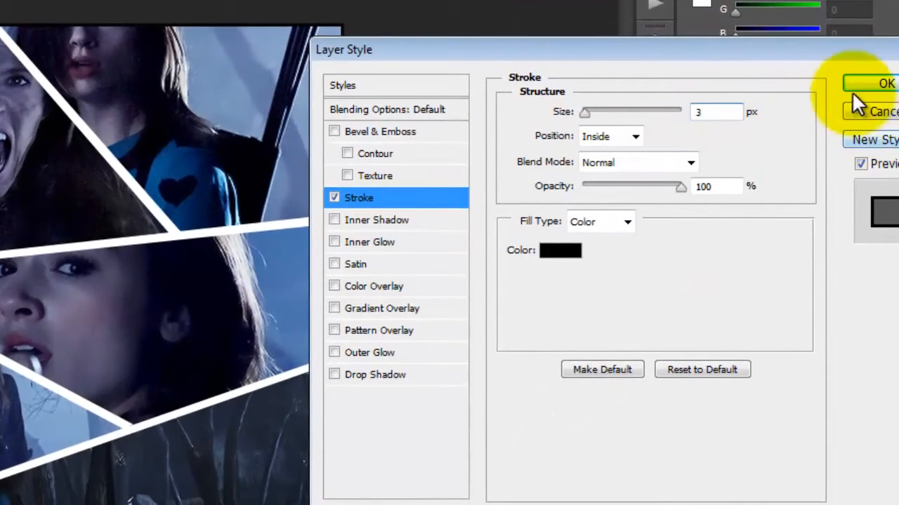
click(881, 83)
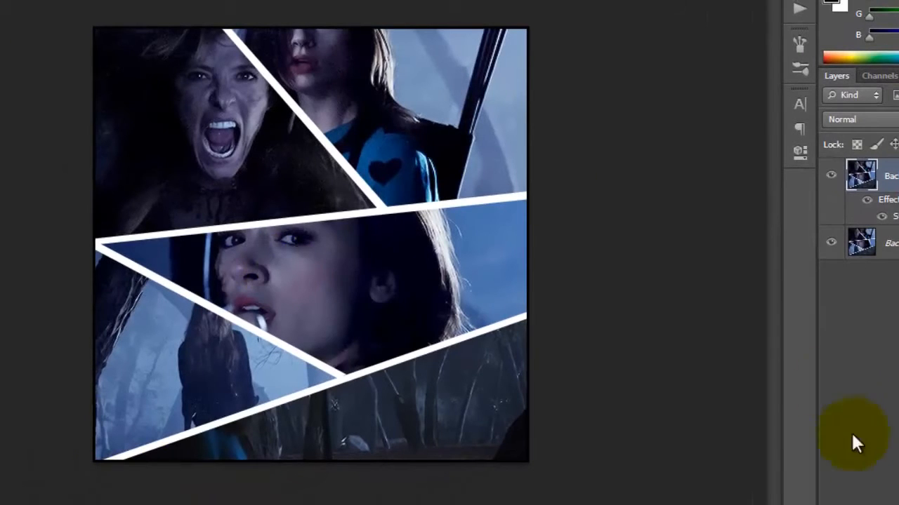
Add a new layer and make a rectangular selection about 4.01 by 2.44 in around the middle of the collage
click(891, 504)
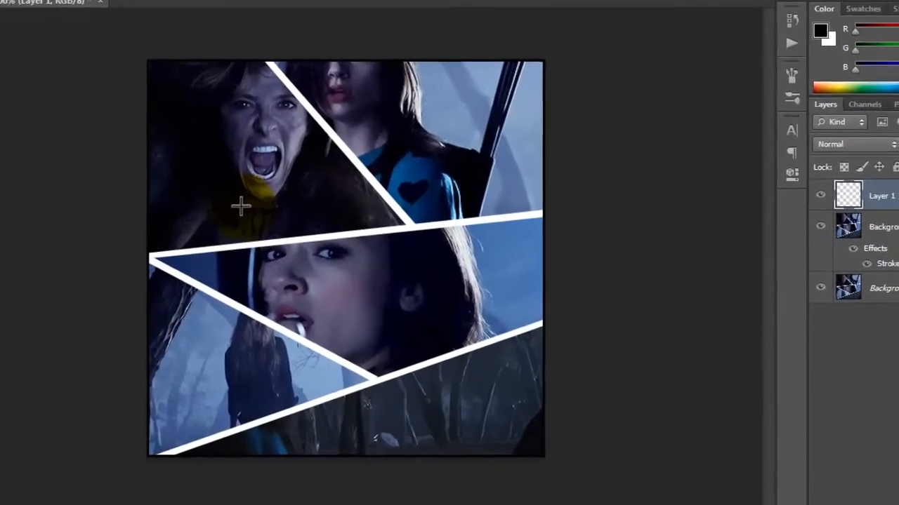
drag(195, 186, 428, 336)
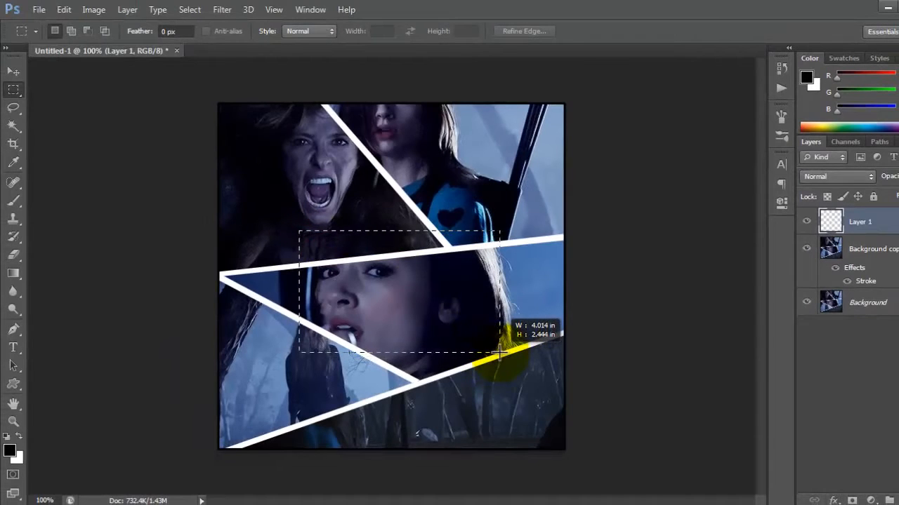
drag(499, 351, 499, 352)
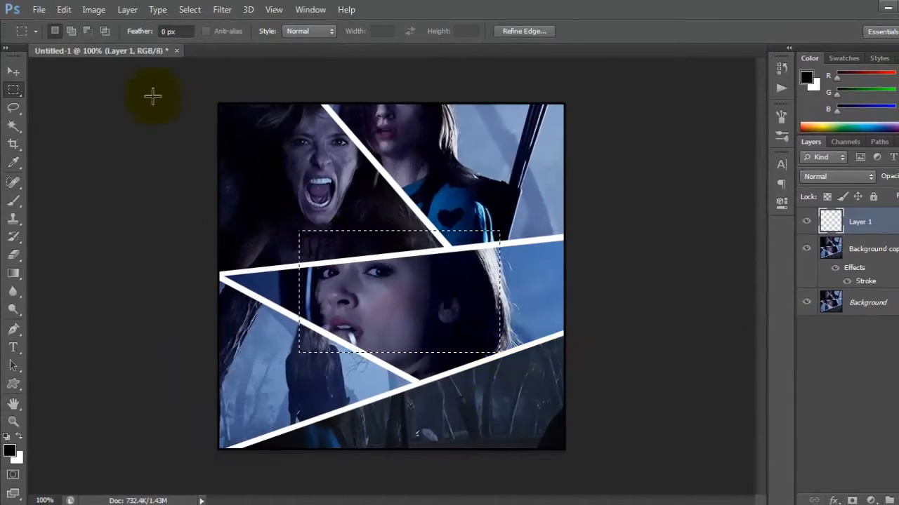
click(66, 8)
click(67, 8)
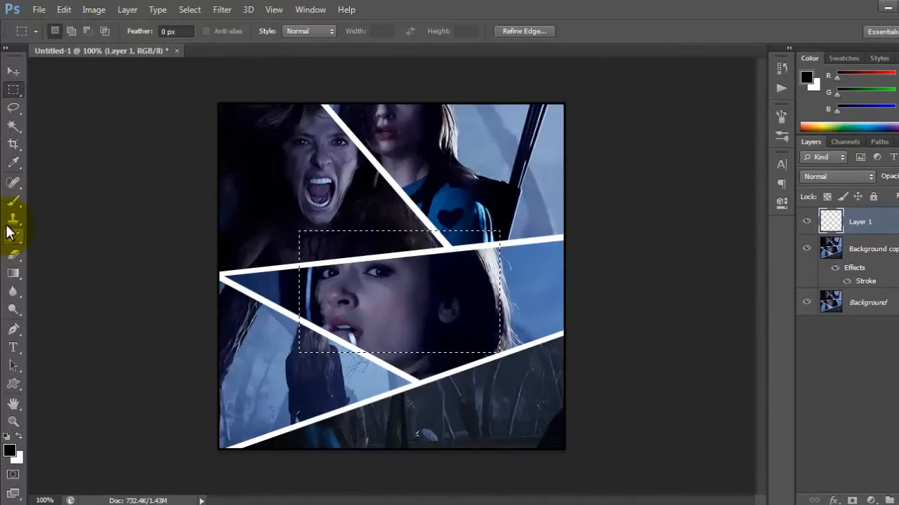
Sample the muted blue 546794 from the collage as foreground colour, fill the rectangular selection with the Brush, and deselect
click(13, 201)
click(807, 77)
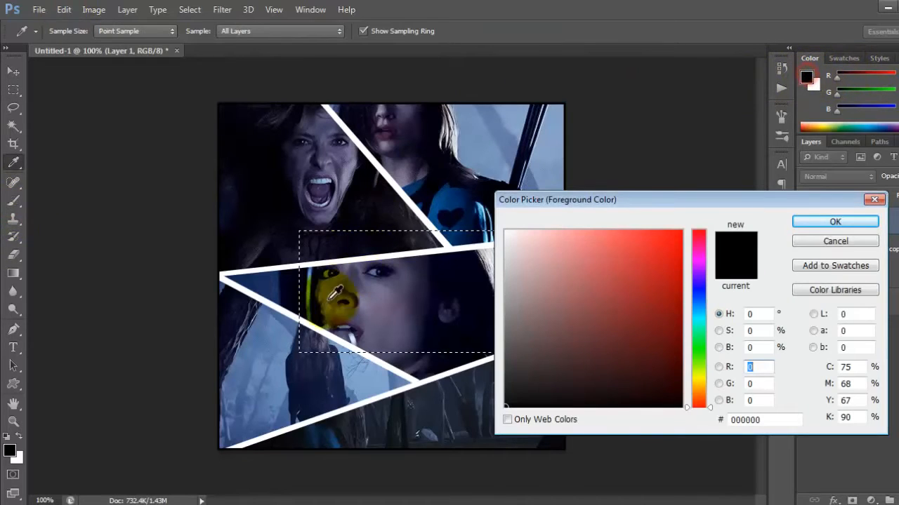
click(284, 306)
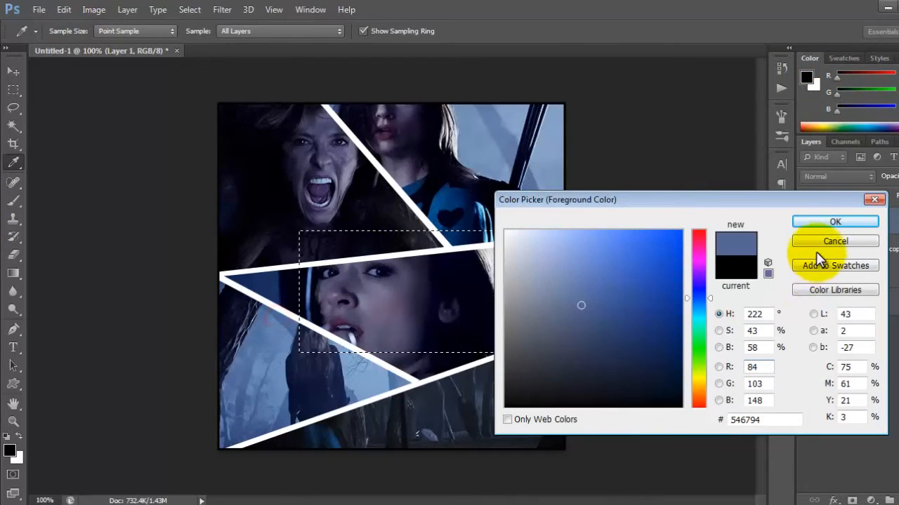
click(834, 222)
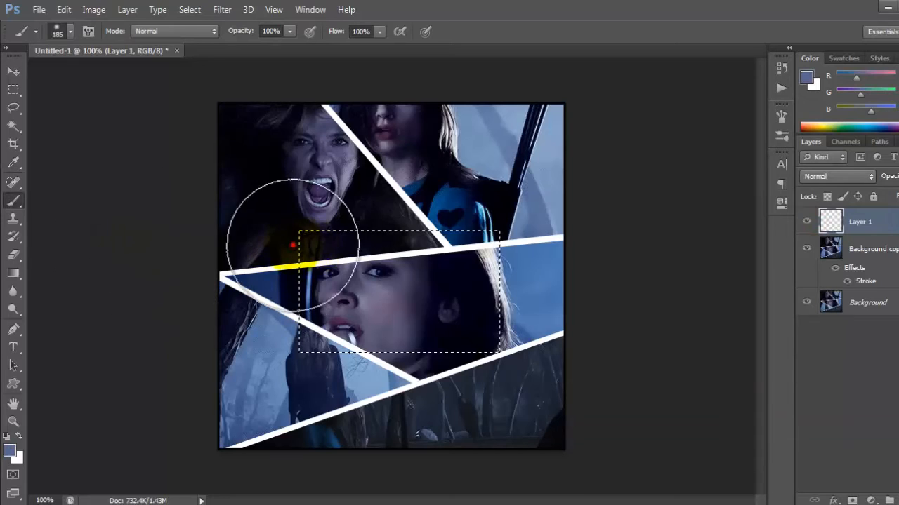
mouse_move(281, 241)
mouse_down()
mouse_move(257, 260)
mouse_move(291, 337)
mouse_up()
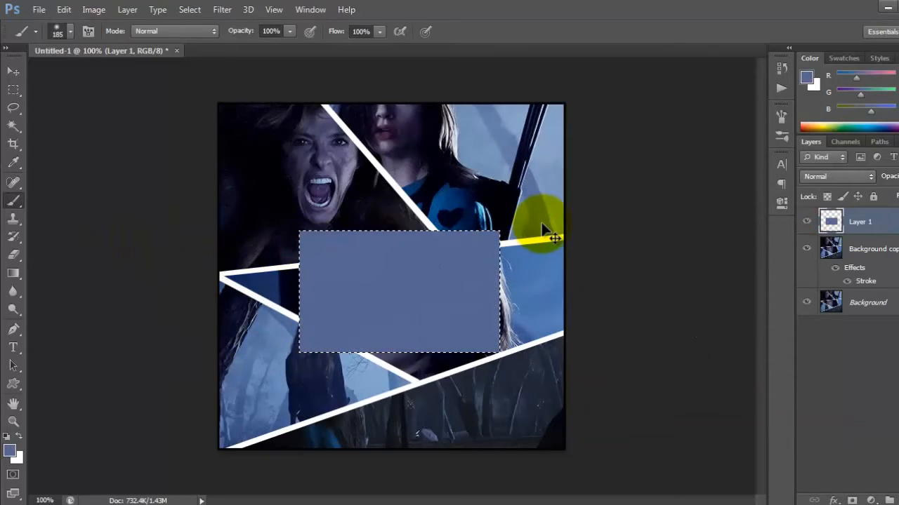
key(ctrl+d)
Set Layer 1's blending mode to Lighten and its opacity to 45%
click(841, 176)
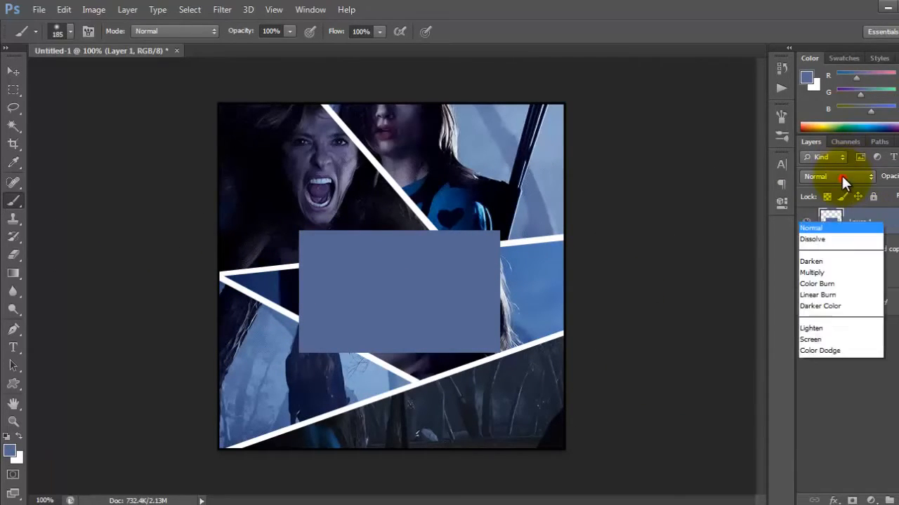
click(830, 10)
scroll(850, 176, down, 7)
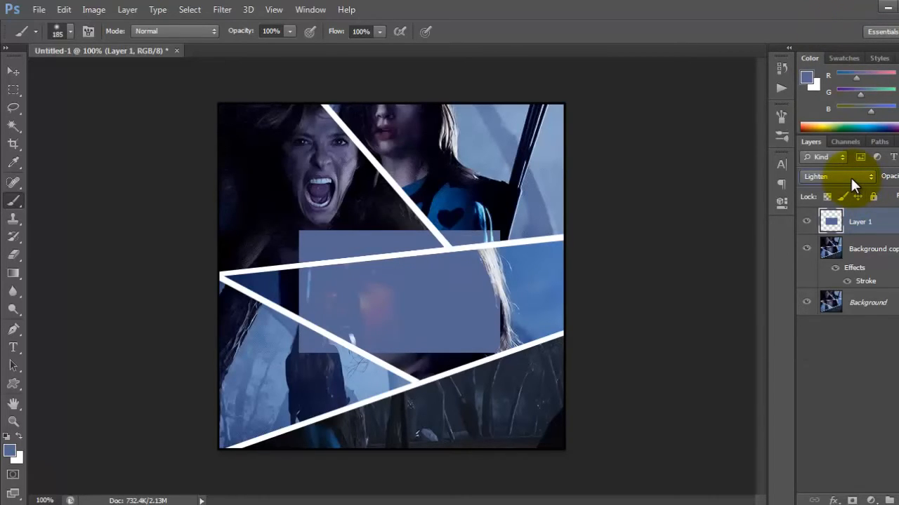
click(14, 72)
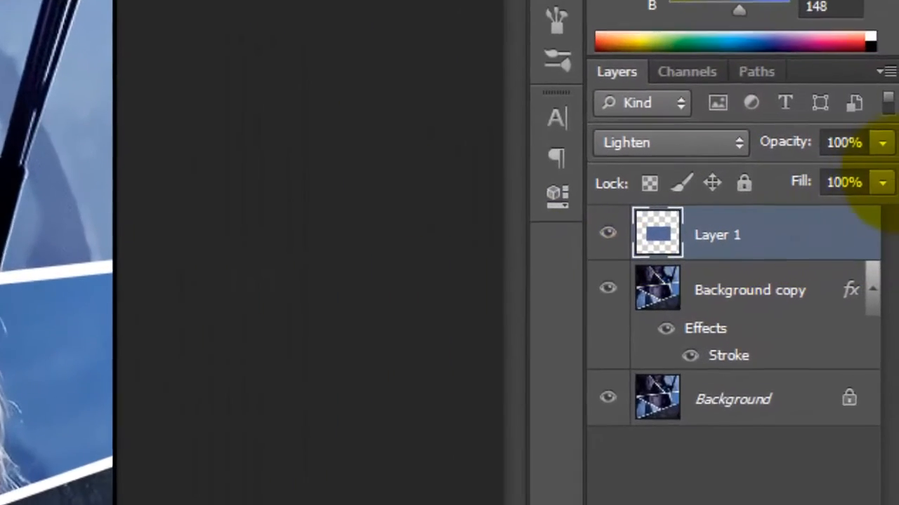
click(881, 142)
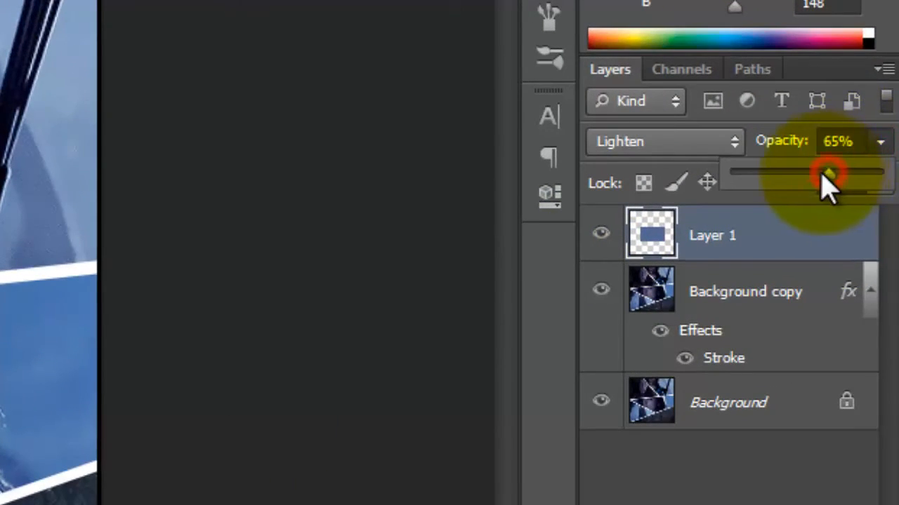
drag(827, 184, 821, 171)
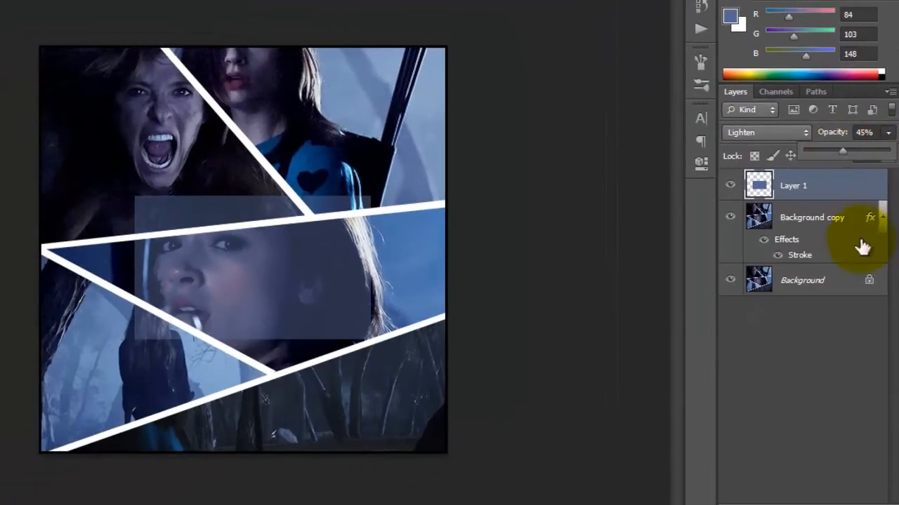
Apply a 1 px black outside stroke, a drop shadow and Bevel & Emboss to Layer 1's blue rectangle
right_click(822, 186)
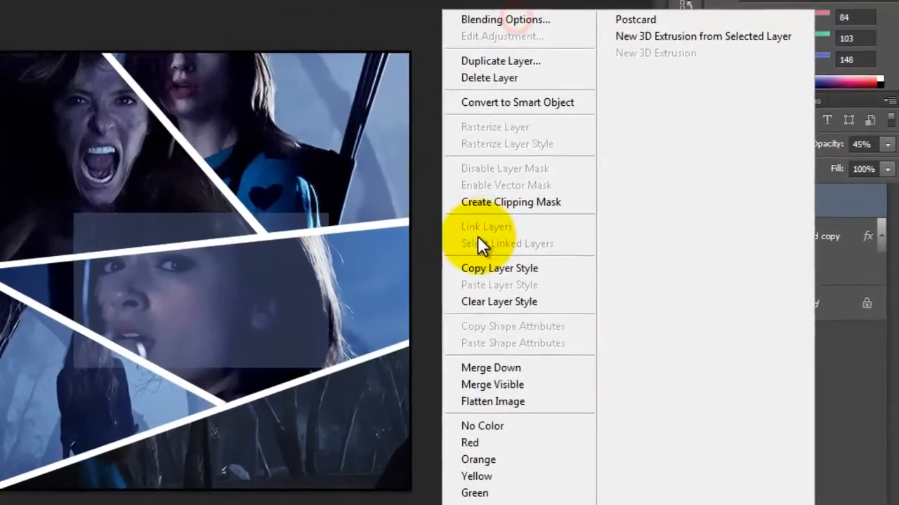
click(505, 19)
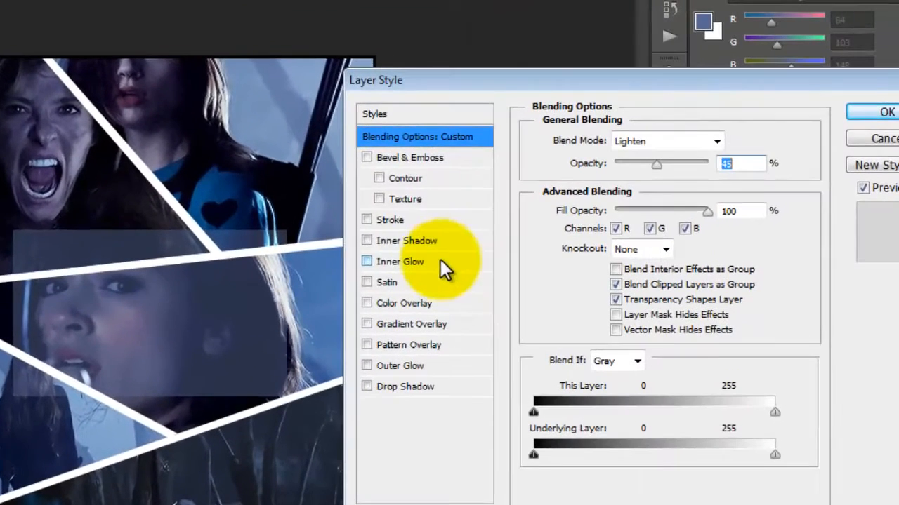
click(384, 221)
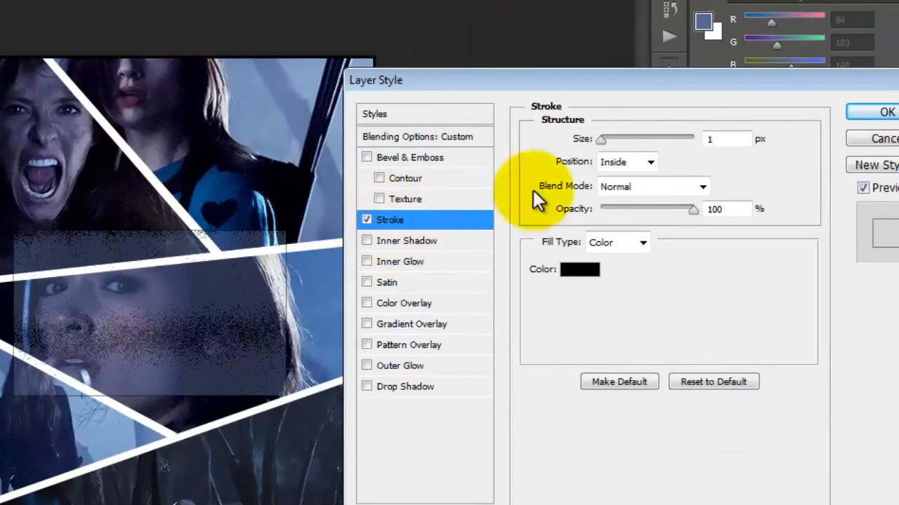
click(620, 162)
click(619, 178)
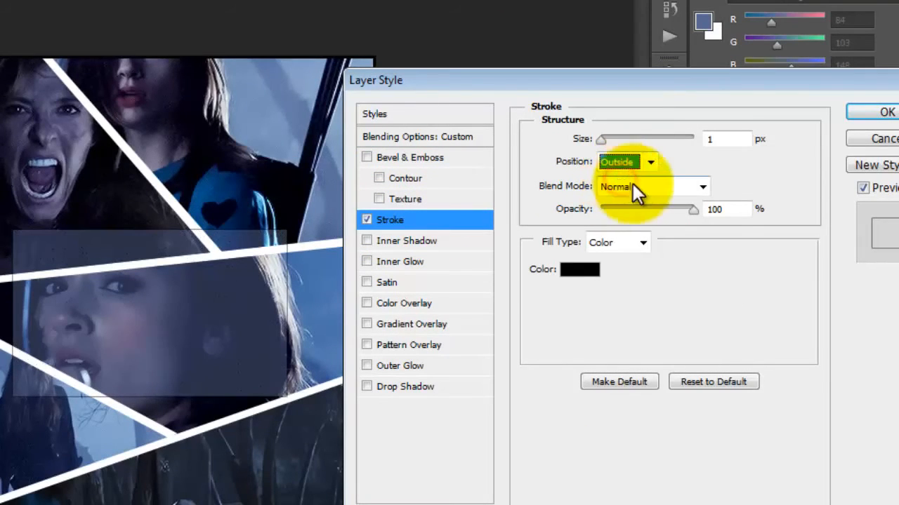
click(388, 391)
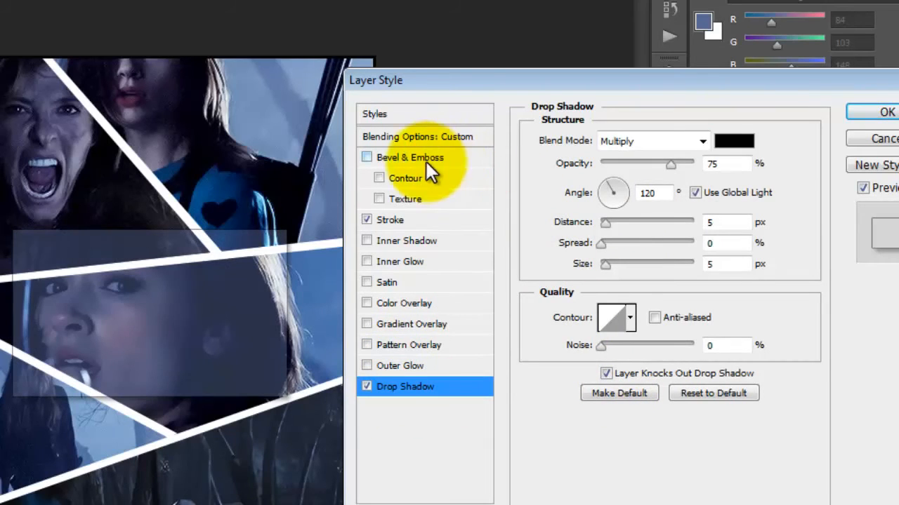
click(366, 156)
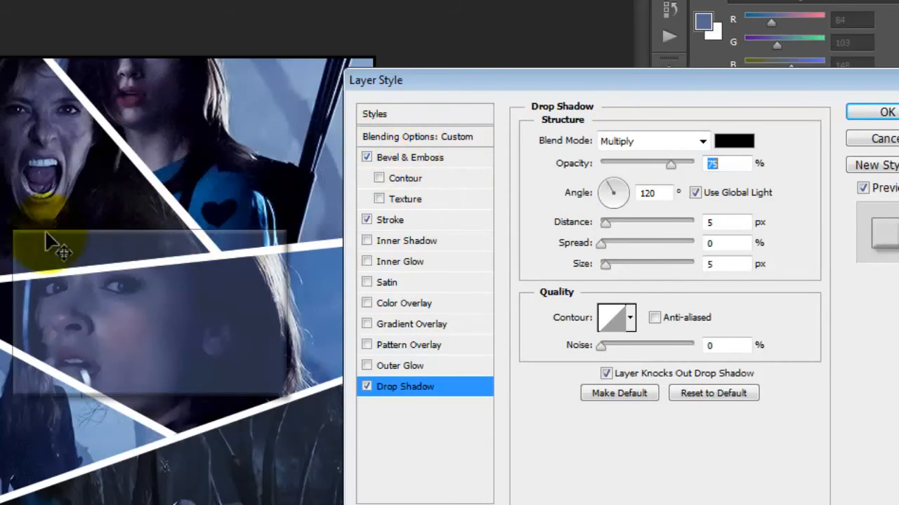
click(881, 113)
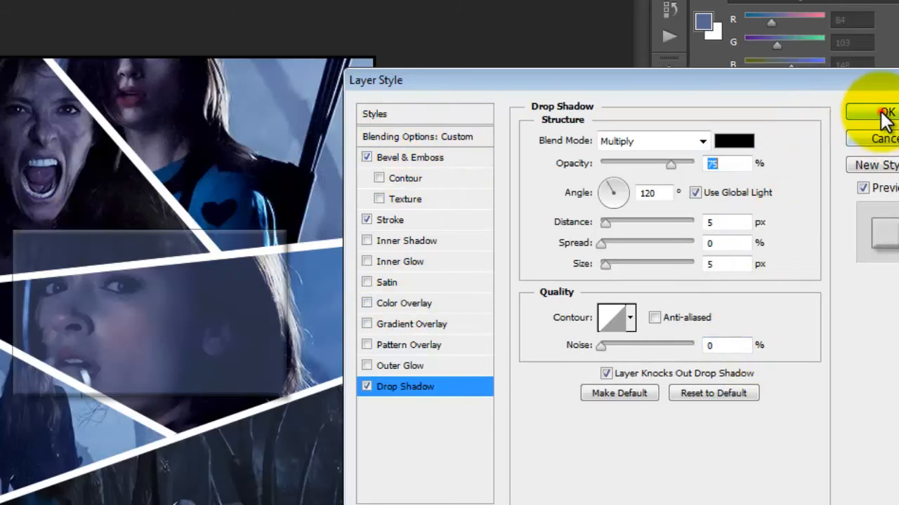